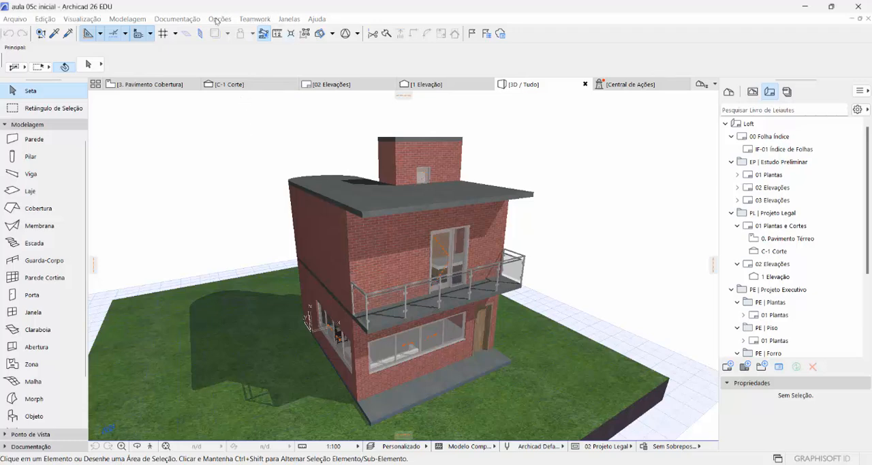
# - Open the project's location settings and set the latitude to 15° 47' S
pyautogui.click(218, 19)
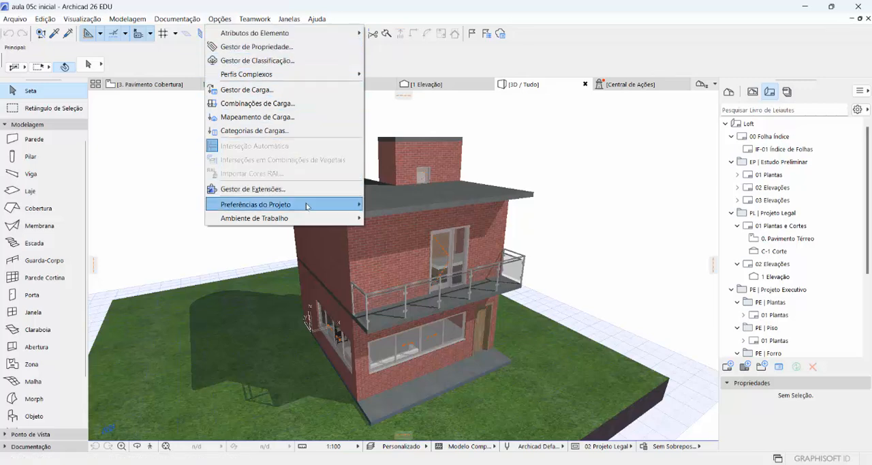
pyautogui.moveTo(306, 206)
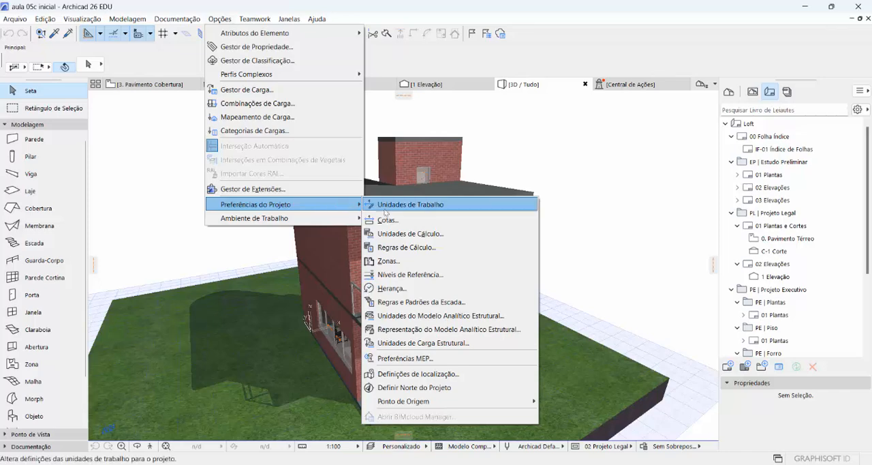
pyautogui.click(470, 375)
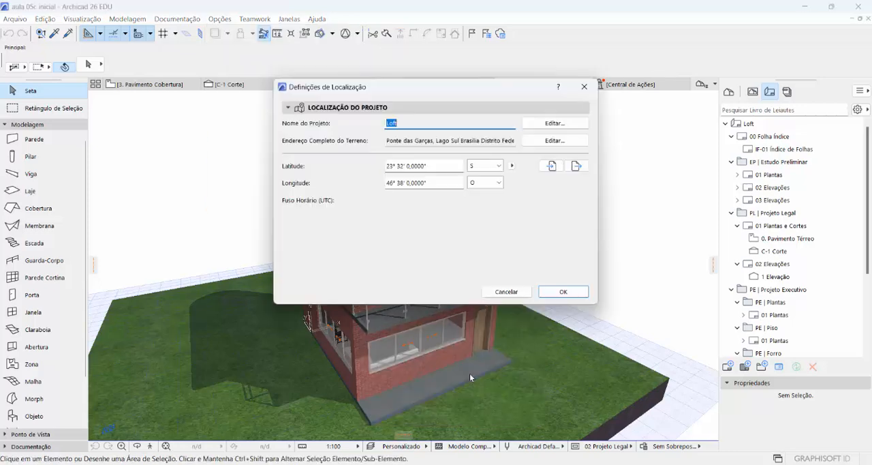
pyautogui.moveTo(425, 90); pyautogui.dragTo(407, 128)
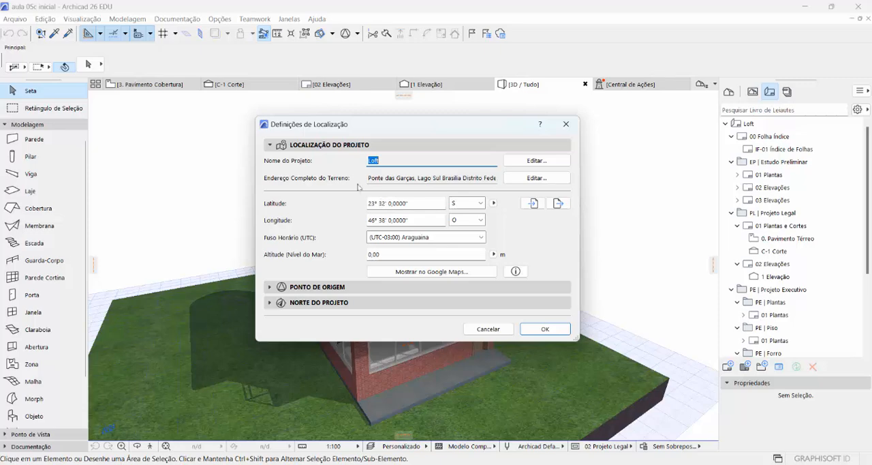
pyautogui.click(370, 204)
pyautogui.doubleClick(370, 203)
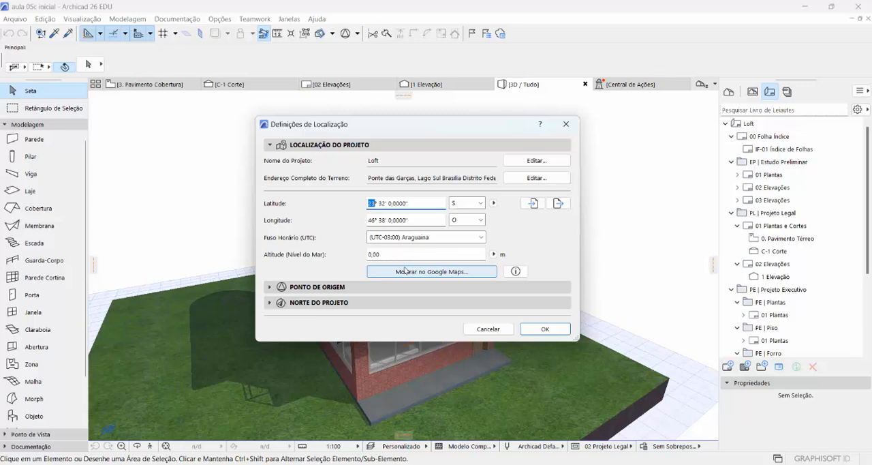
pyautogui.write('15')
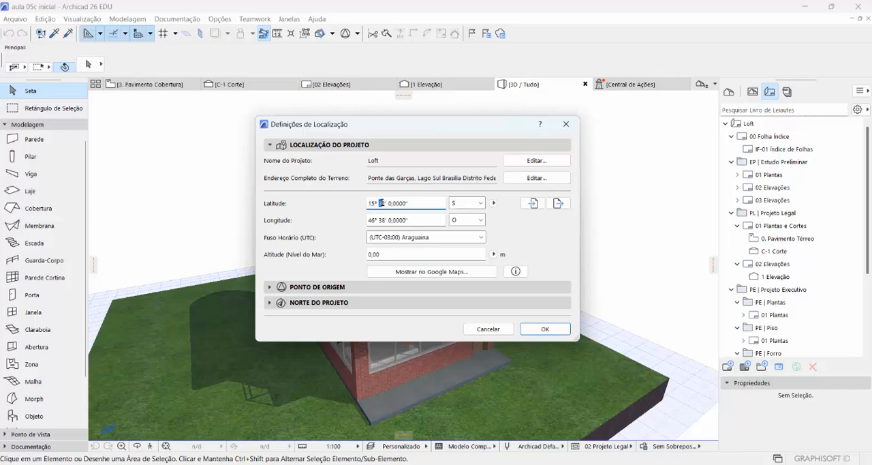
pyautogui.doubleClick(383, 203)
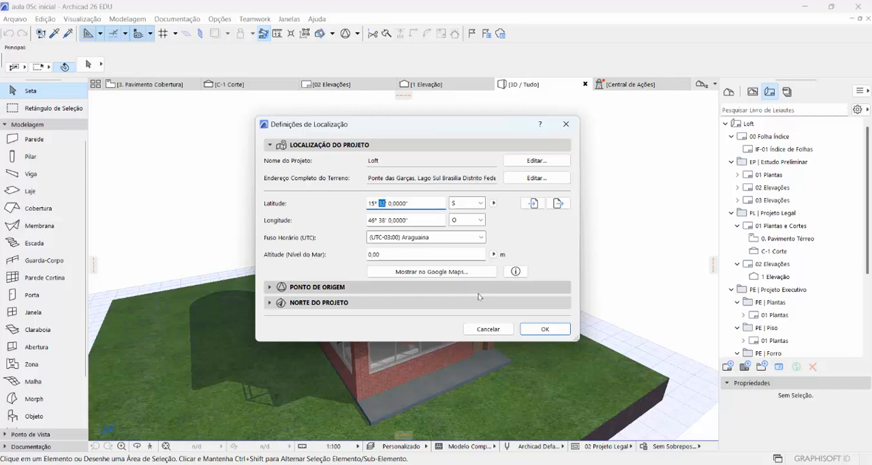
pyautogui.write('47')
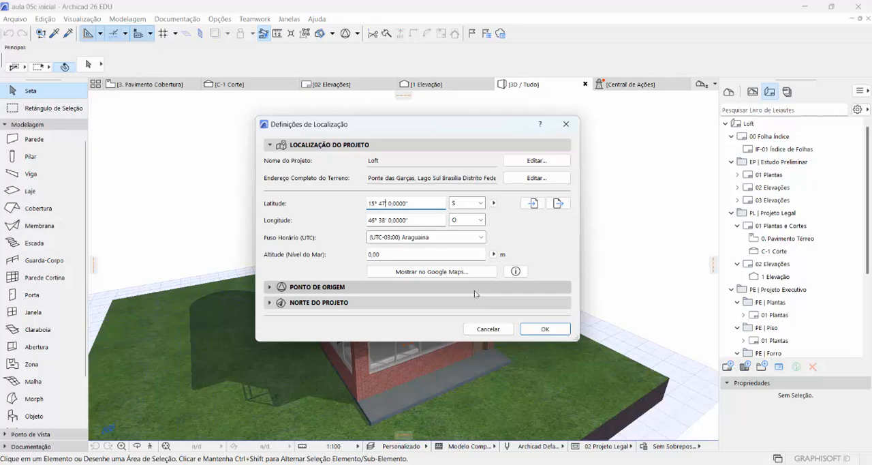
# - Set the project location's longitude to 47° 52' O
pyautogui.click(380, 220)
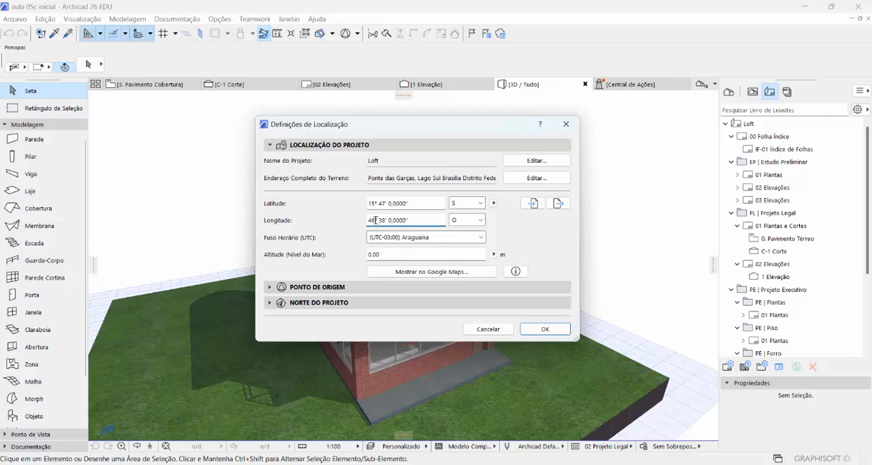
pyautogui.doubleClick(373, 220)
pyautogui.write('47')
pyautogui.doubleClick(381, 220)
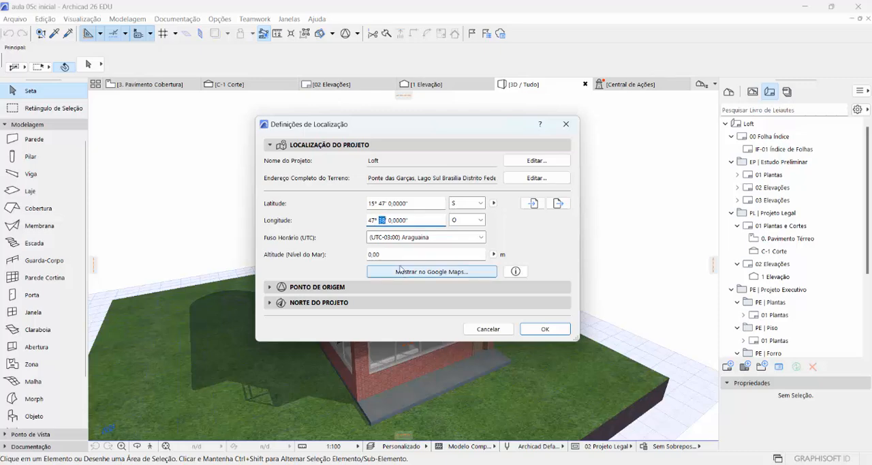
pyautogui.write('52')
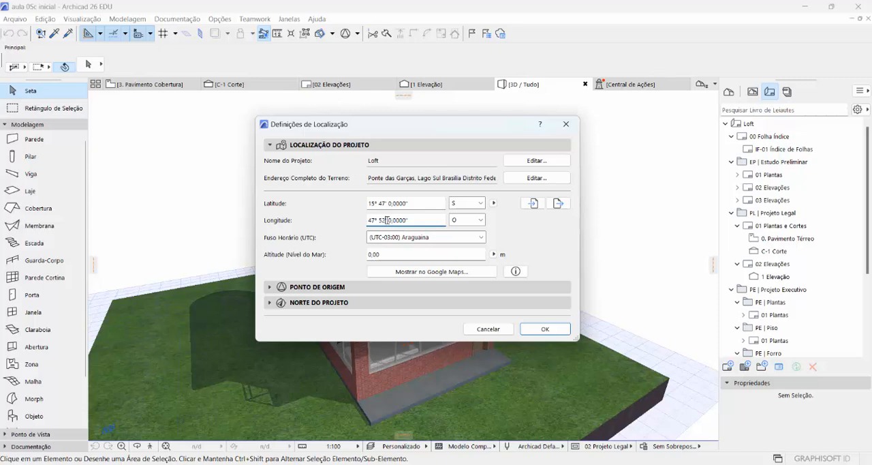
# - Set the time zone to (UTC-03:00) Brasília and the altitude to 1000 m, and apply the location settings
pyautogui.click(472, 238)
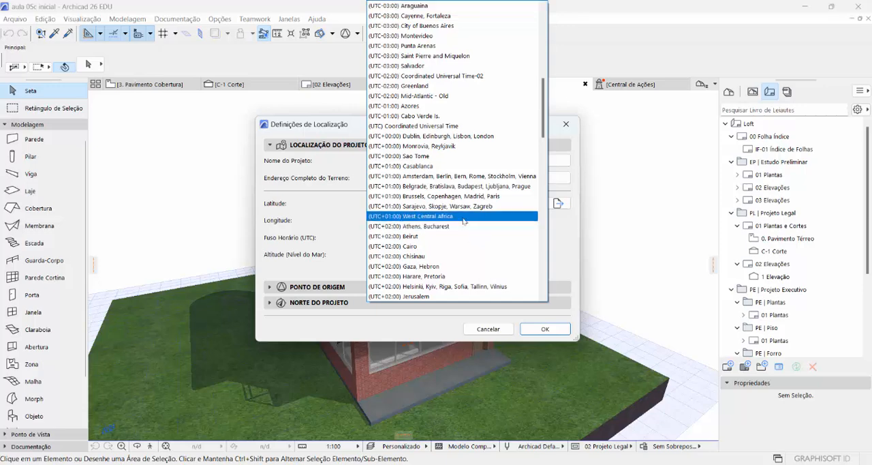
pyautogui.scroll(1, 459, 203)
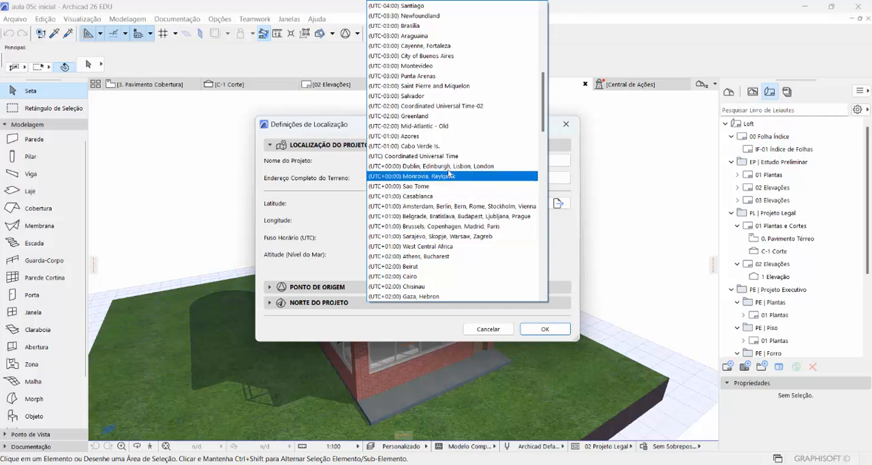
pyautogui.click(411, 30)
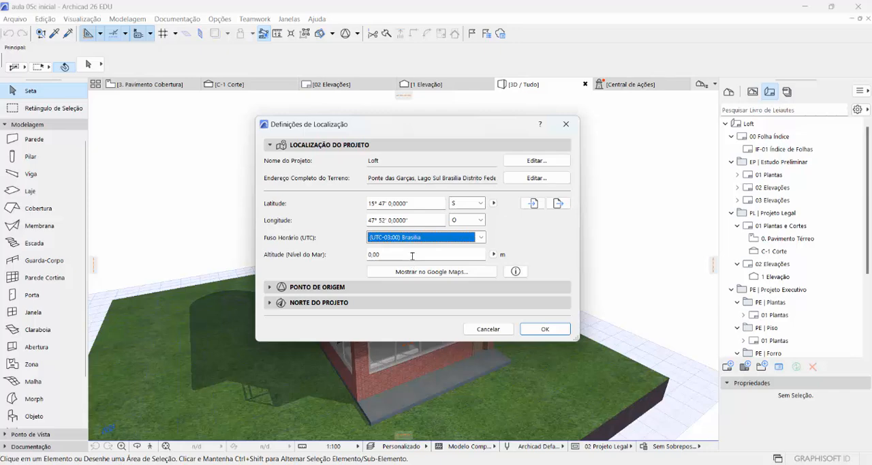
pyautogui.moveTo(413, 255); pyautogui.dragTo(349, 246)
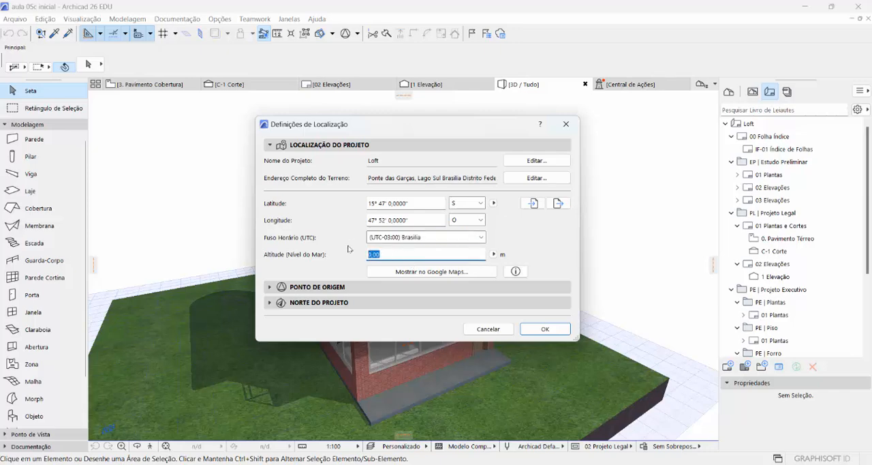
pyautogui.write('1000')
pyautogui.press('Tab')
pyautogui.click(534, 329)
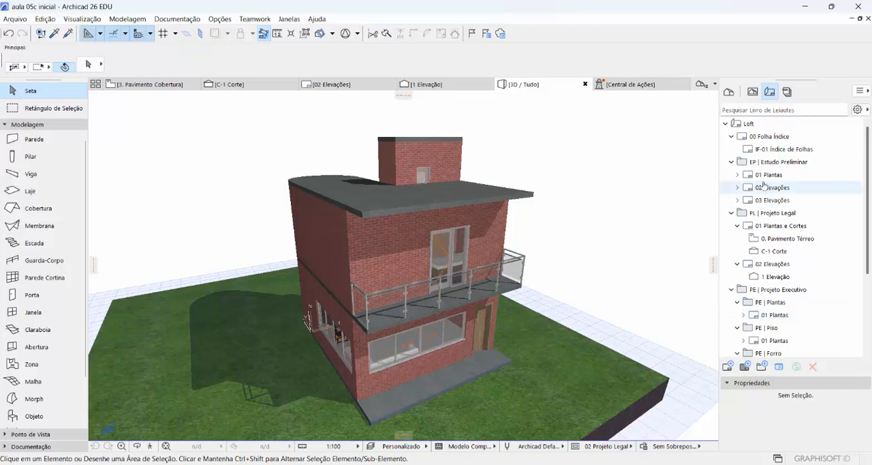
# - Open the 0. Pavimento Térreo floor plan from the project map
pyautogui.click(730, 93)
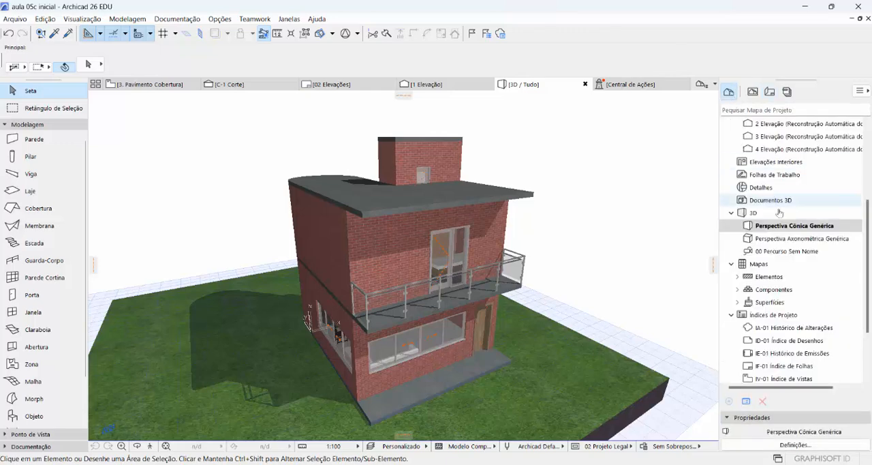
pyautogui.scroll(4, 790, 193)
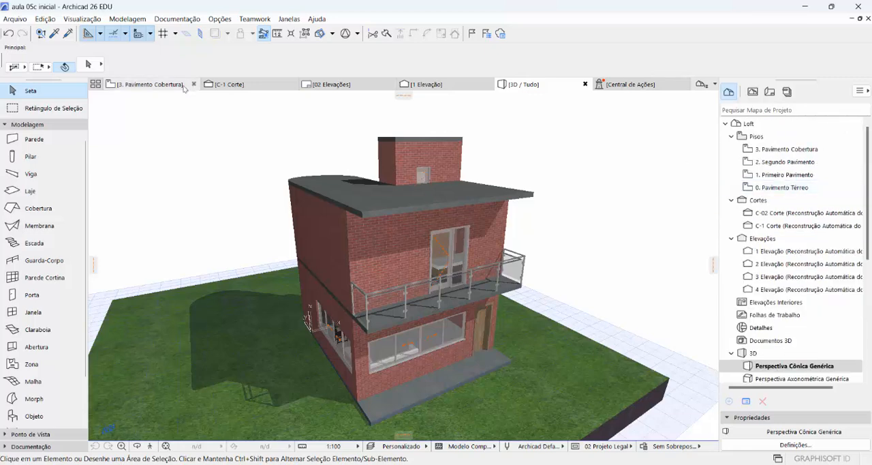
pyautogui.moveTo(189, 87)
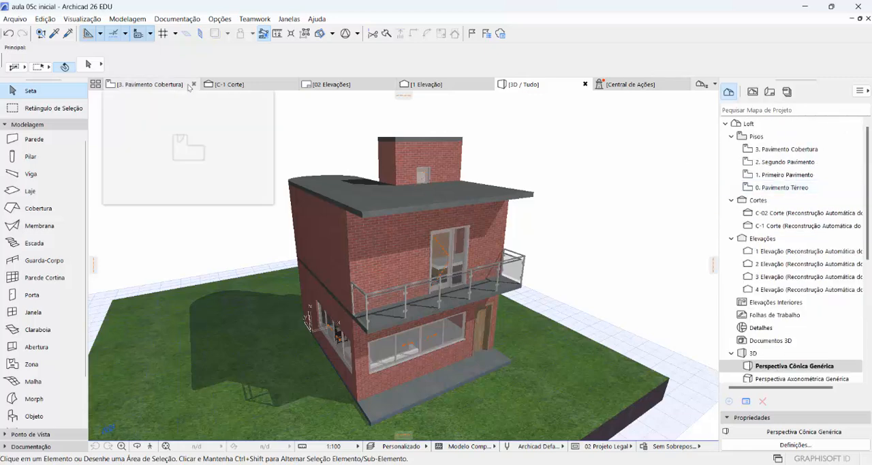
pyautogui.doubleClick(781, 188)
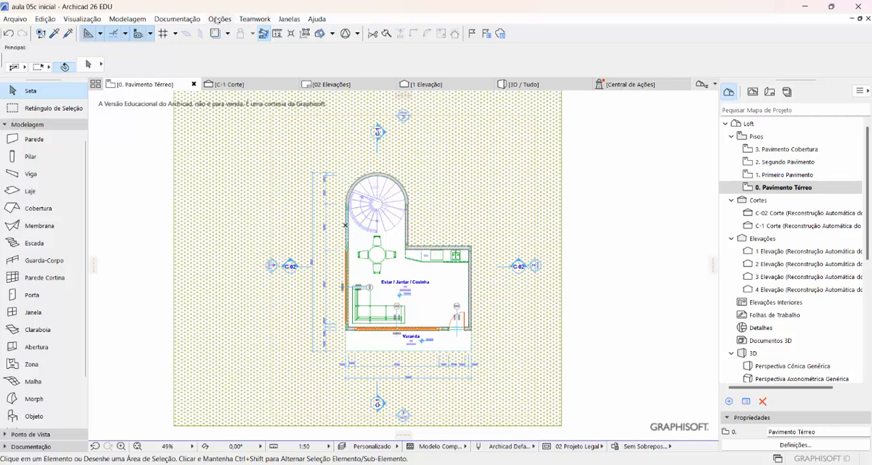
# - Define the project north with a vector pointing straight down the plan at 270°, drawn beside the terrain
pyautogui.click(217, 19)
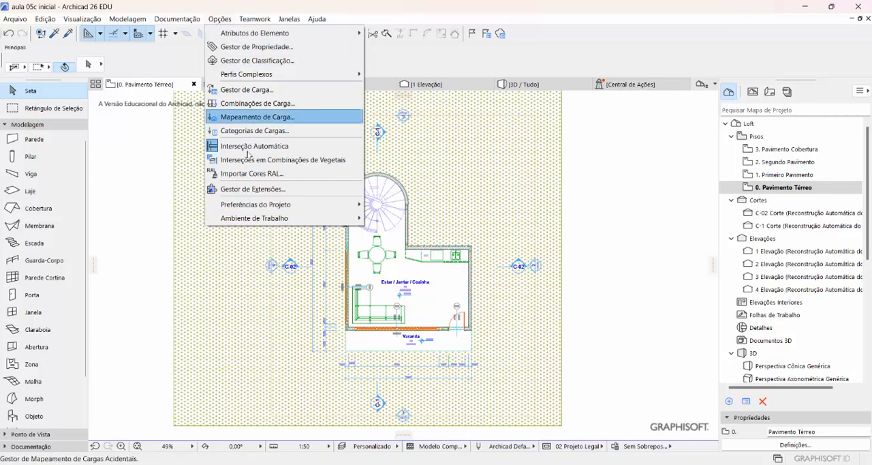
pyautogui.moveTo(284, 208)
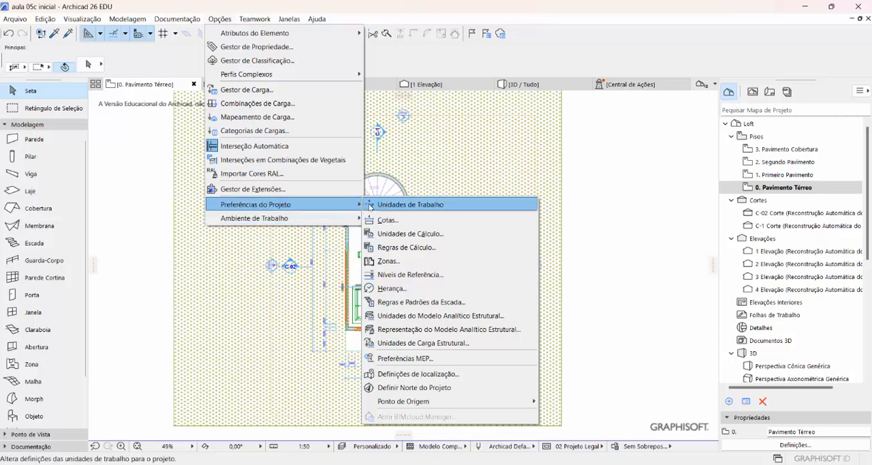
pyautogui.click(481, 388)
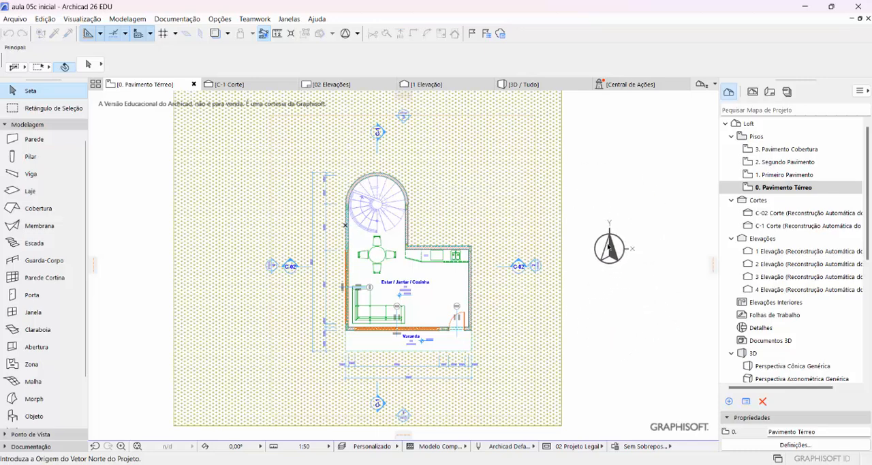
pyautogui.click(605, 269)
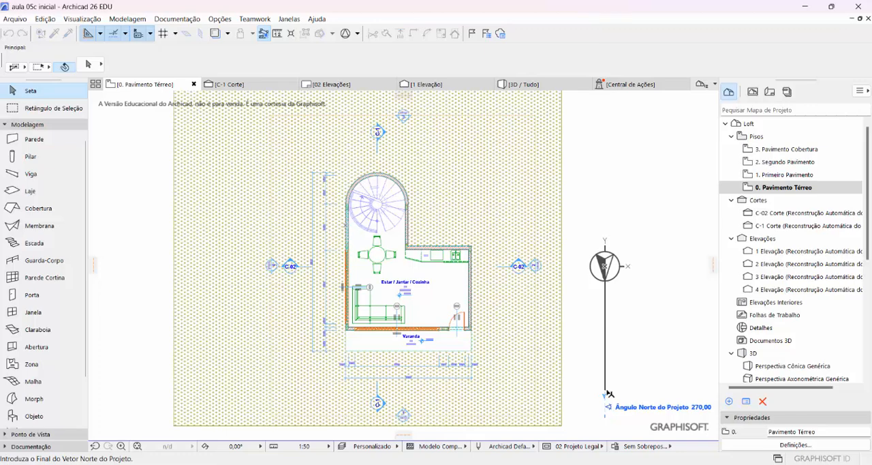
pyautogui.click(609, 393)
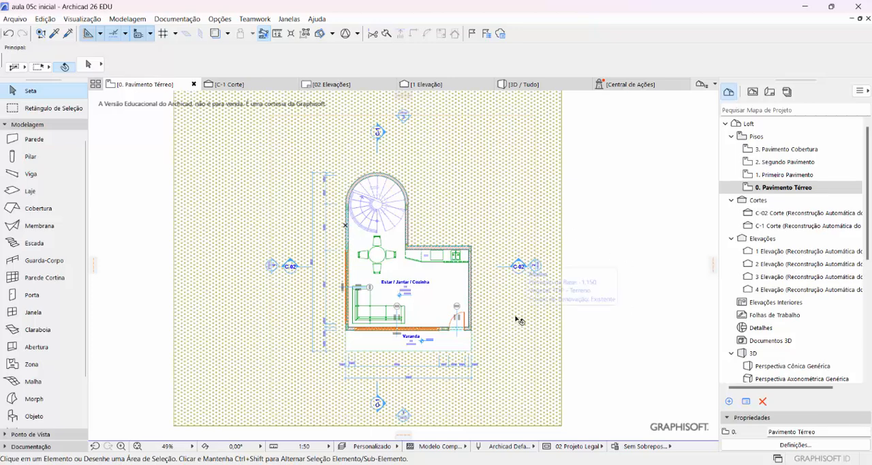
# - Find the Símbolo - Norte (NBR 6492) object by searching "norte" and place it on the terrain beside the spiral stair
pyautogui.doubleClick(31, 419)
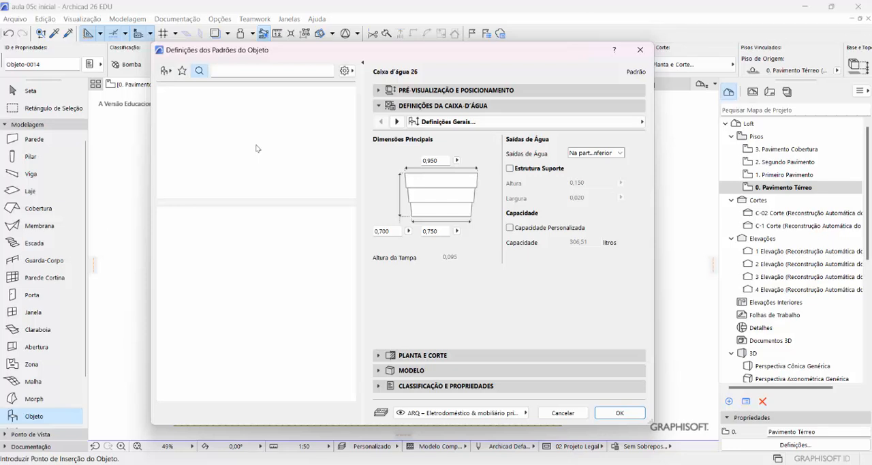
pyautogui.click(231, 70)
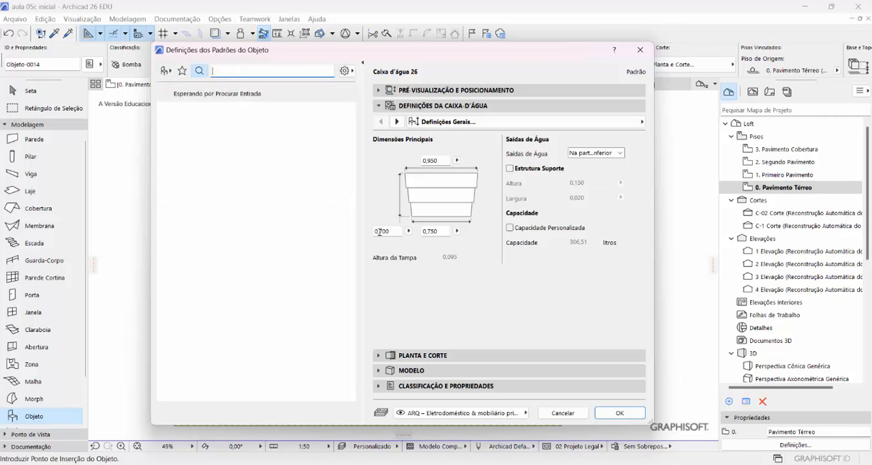
pyautogui.write('n')
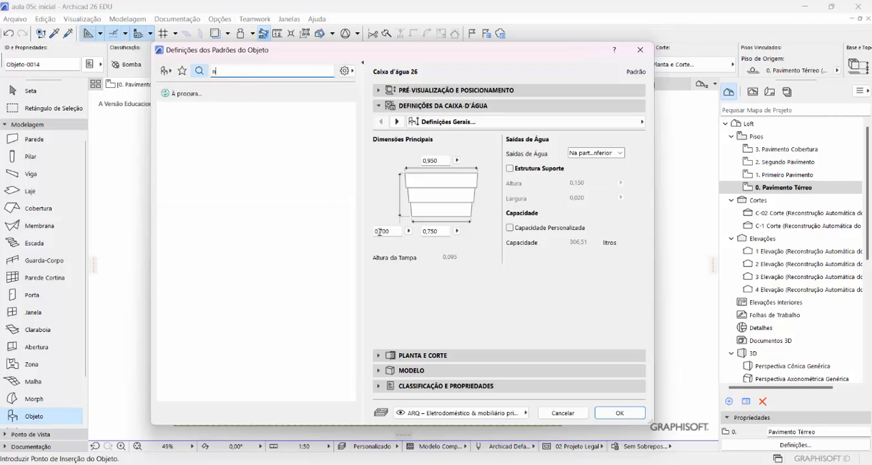
pyautogui.write('orte')
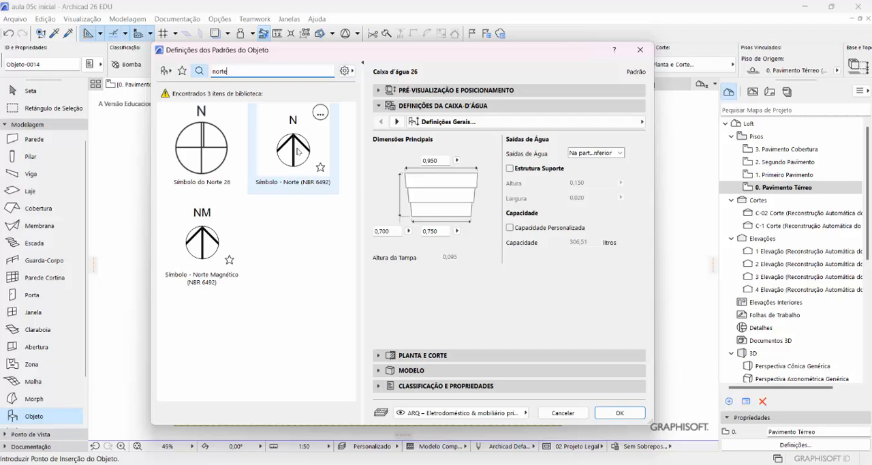
pyautogui.click(298, 152)
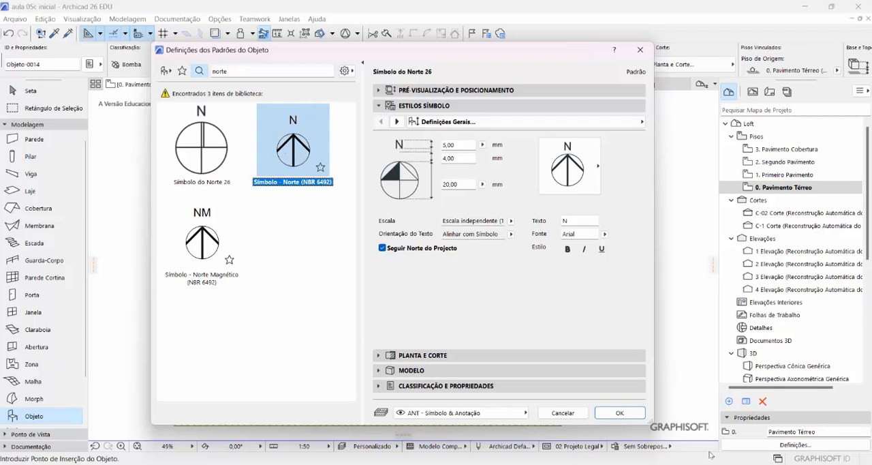
pyautogui.click(619, 413)
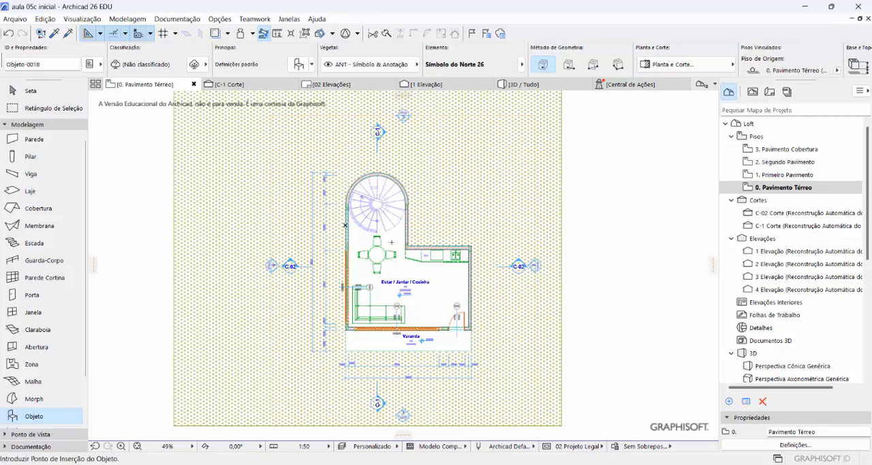
pyautogui.click(465, 189)
# - Redefine the project north with a vector at 315°, drawn diagonally downward on the empty area beside the terrain
pyautogui.click(220, 19)
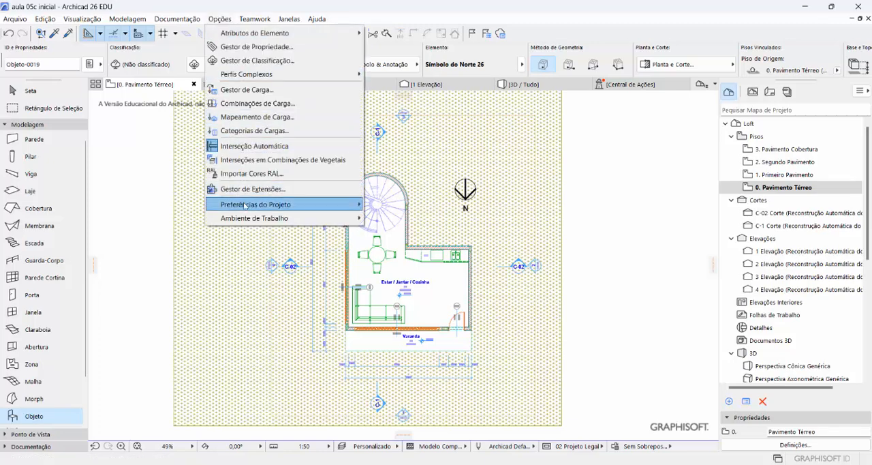
pyautogui.moveTo(261, 205)
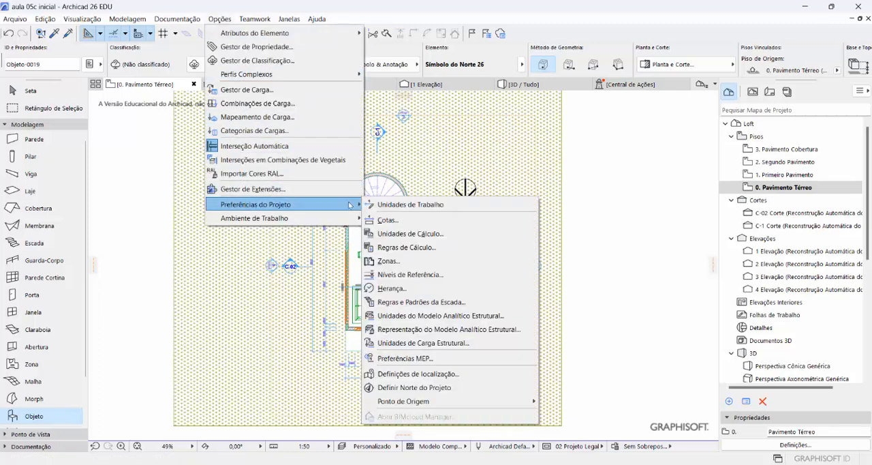
pyautogui.click(403, 387)
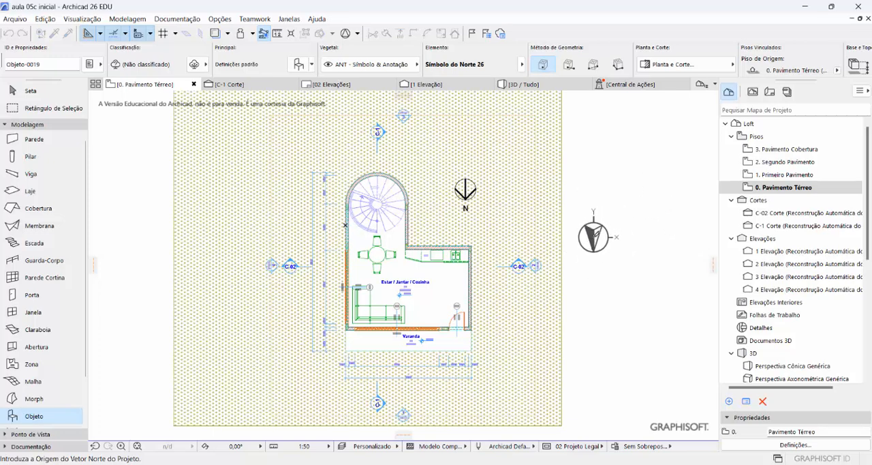
pyautogui.click(590, 231)
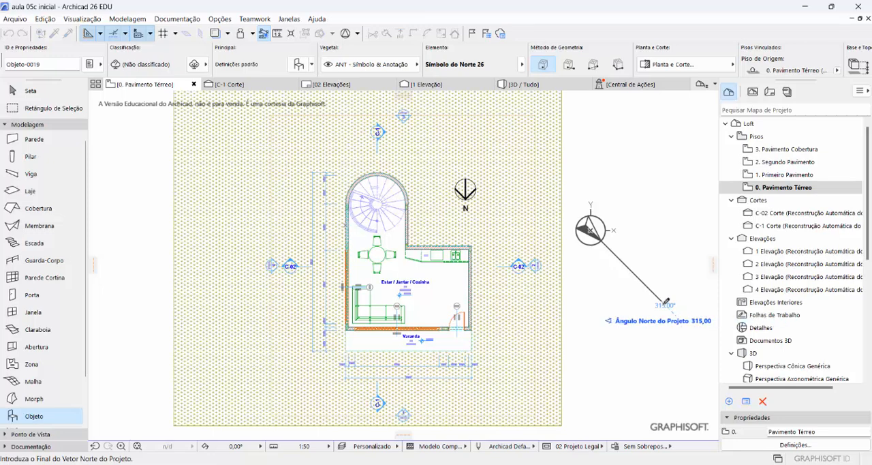
pyautogui.click(667, 300)
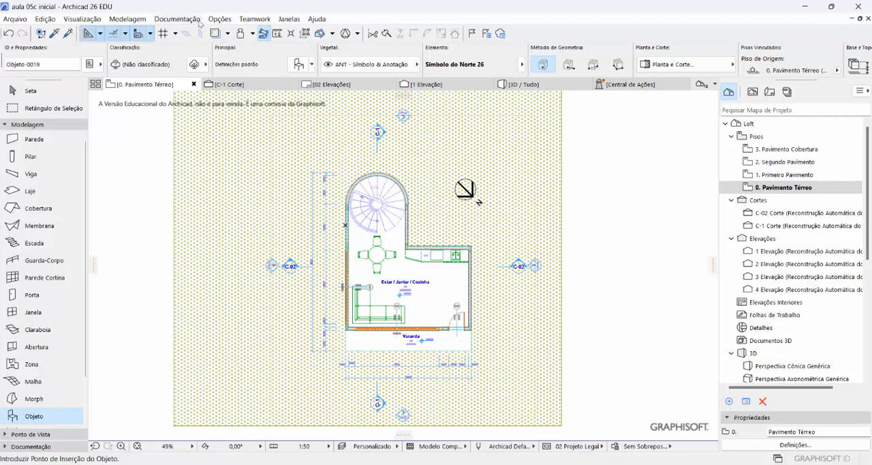
# - Set the project north back to 270° with a vector pointing straight down, drawn beside the terrain
pyautogui.click(220, 21)
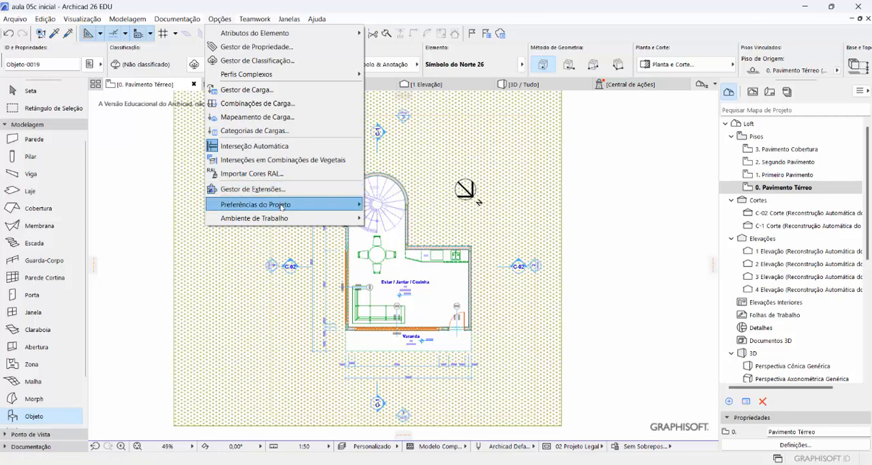
pyautogui.moveTo(281, 207)
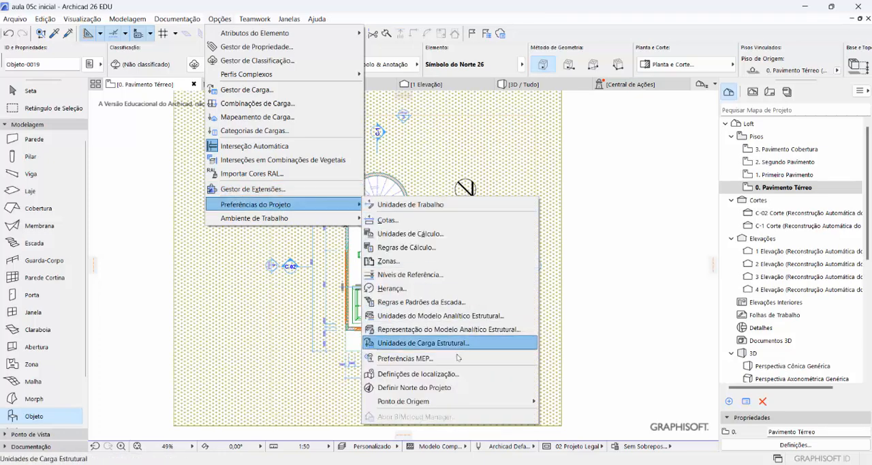
pyautogui.click(453, 388)
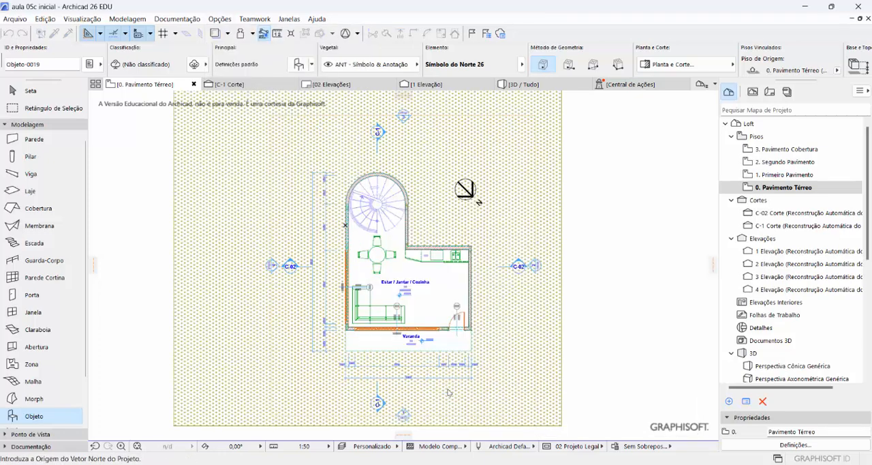
pyautogui.click(610, 217)
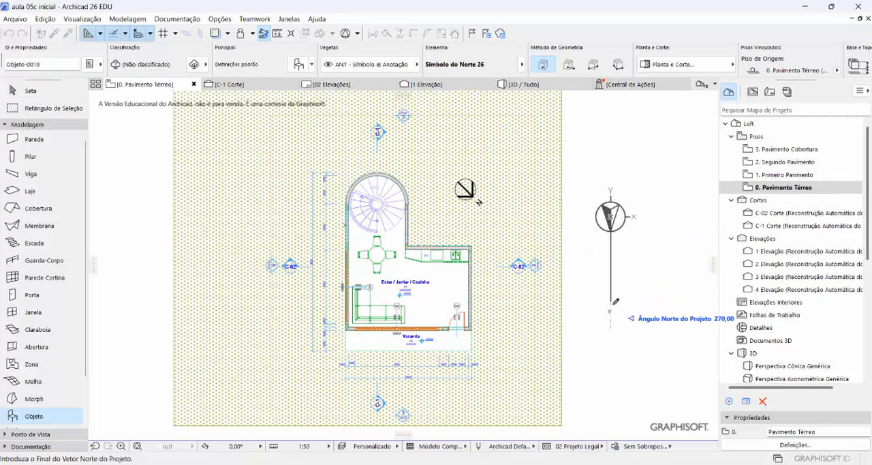
pyautogui.click(612, 308)
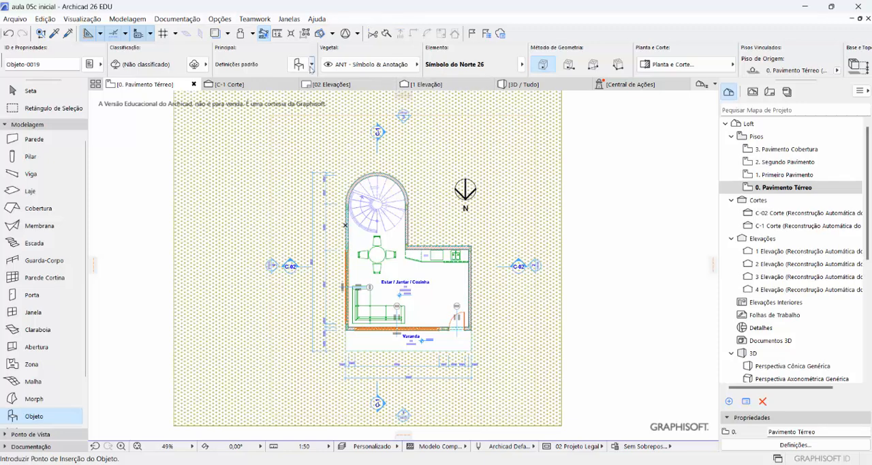
# - Switch to the 3D view of the whole model and display the Visualização 3D toolbar above the building
pyautogui.click(525, 85)
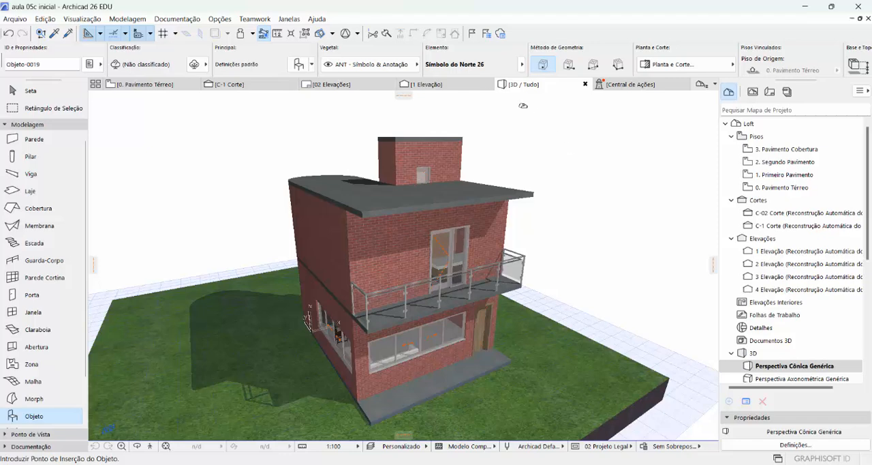
pyautogui.click(288, 19)
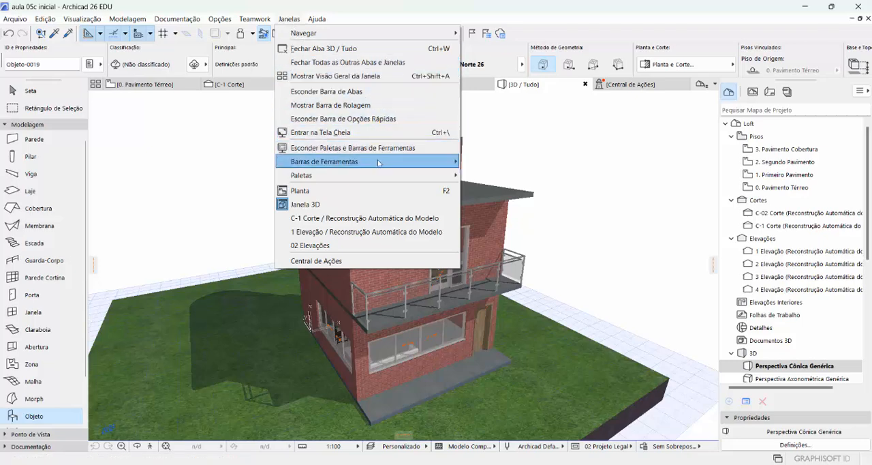
pyautogui.moveTo(379, 163)
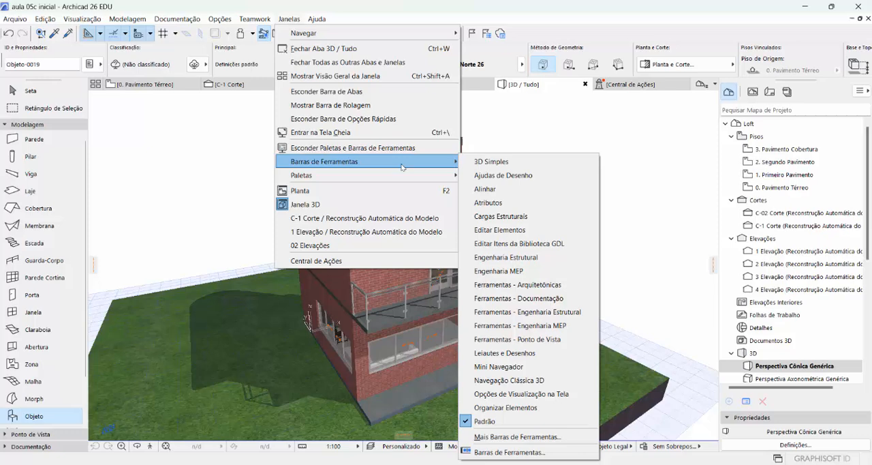
pyautogui.click(573, 440)
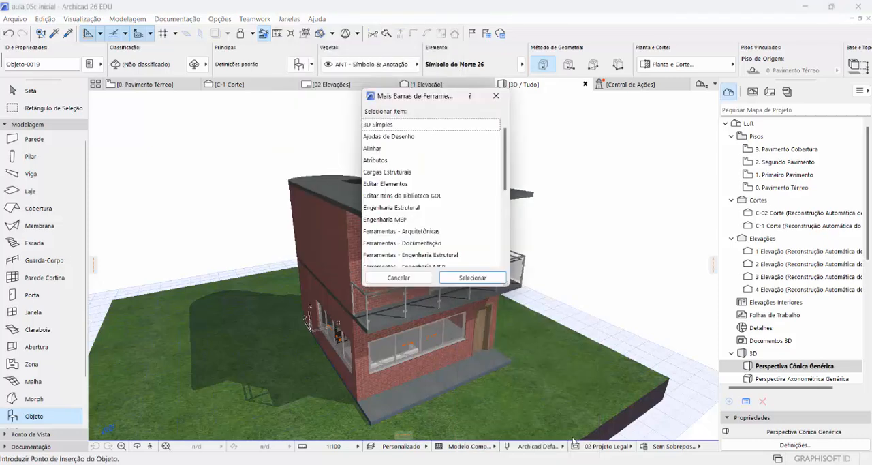
pyautogui.moveTo(418, 96); pyautogui.dragTo(397, 135)
pyautogui.scroll(-5, 402, 203)
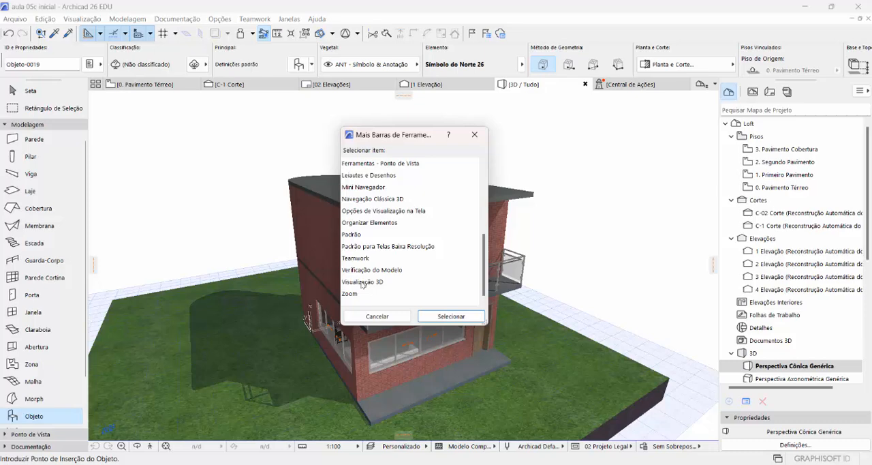
pyautogui.click(362, 284)
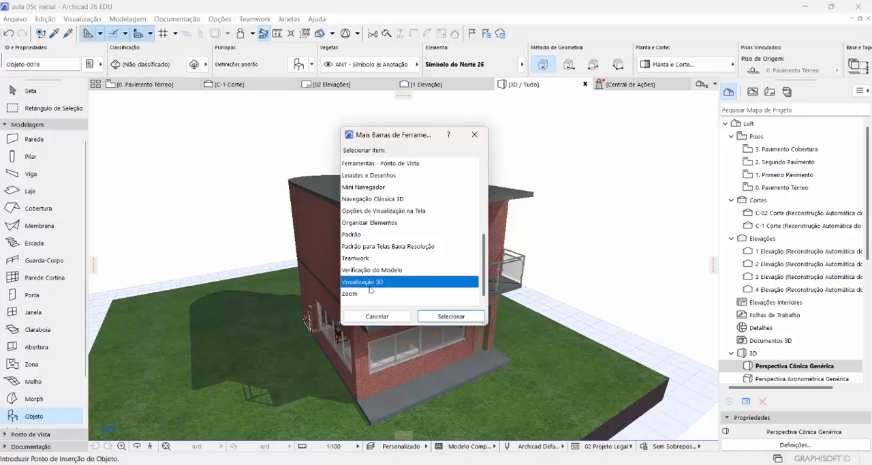
pyautogui.click(450, 317)
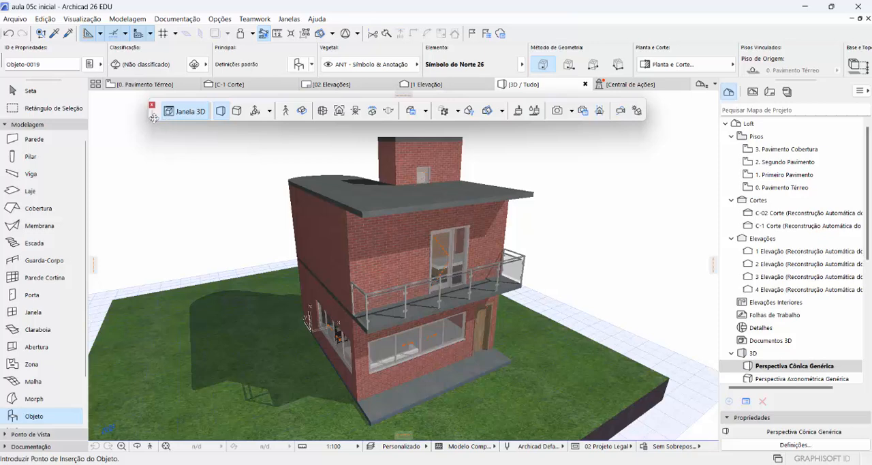
pyautogui.moveTo(154, 117)
pyautogui.mouseDown()
pyautogui.moveTo(135, 134)
pyautogui.moveTo(135, 123)
pyautogui.moveTo(126, 127)
pyautogui.moveTo(137, 118)
pyautogui.mouseUp()
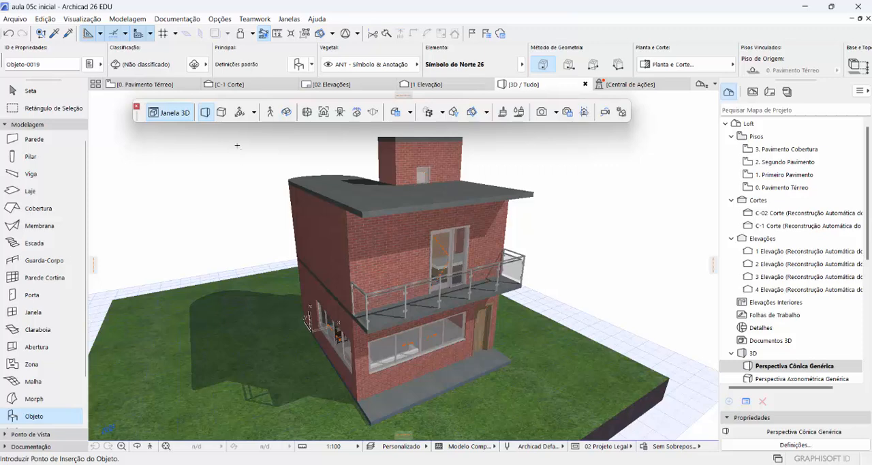
# - In the perspective settings, base the sun position on date and time, using 19/07/2024 at 08:00:00, and apply it
pyautogui.click(240, 114)
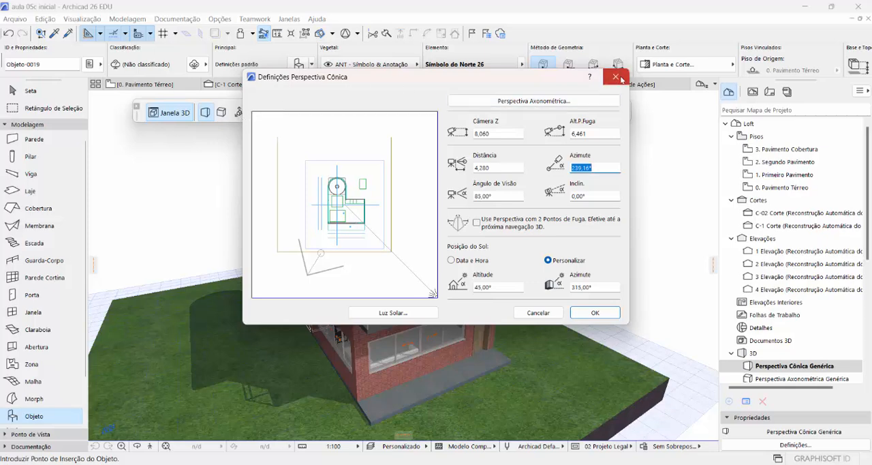
pyautogui.click(616, 77)
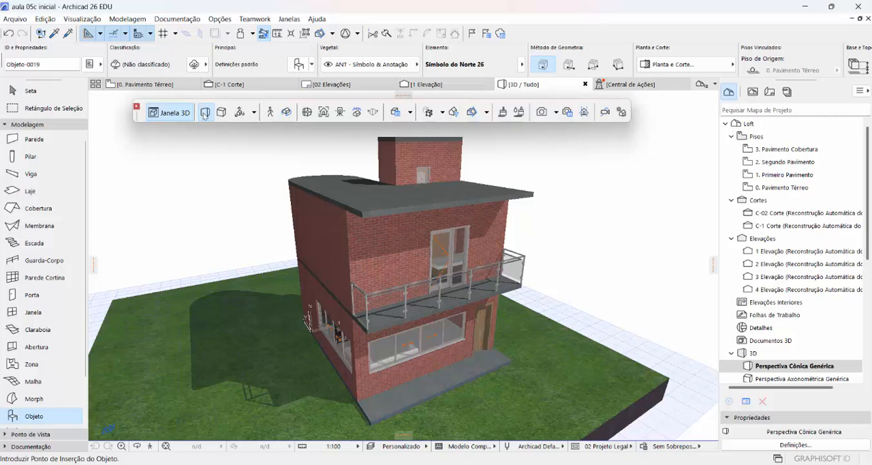
pyautogui.click(239, 113)
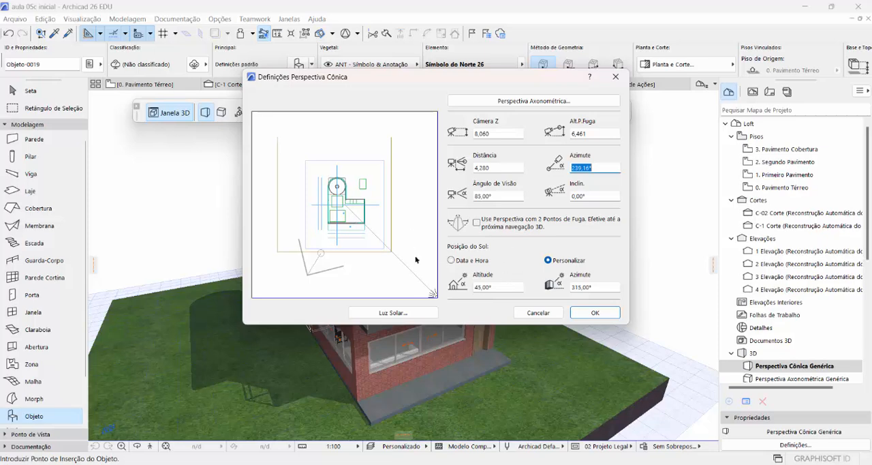
pyautogui.click(451, 261)
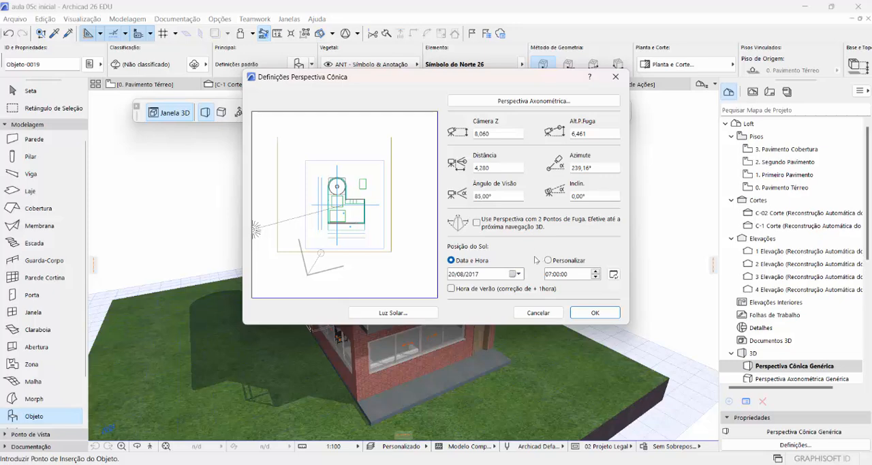
pyautogui.click(519, 274)
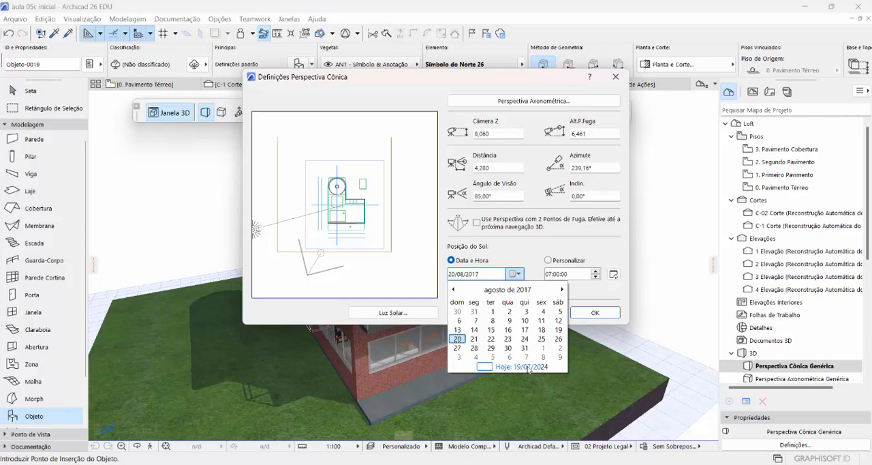
pyautogui.click(528, 368)
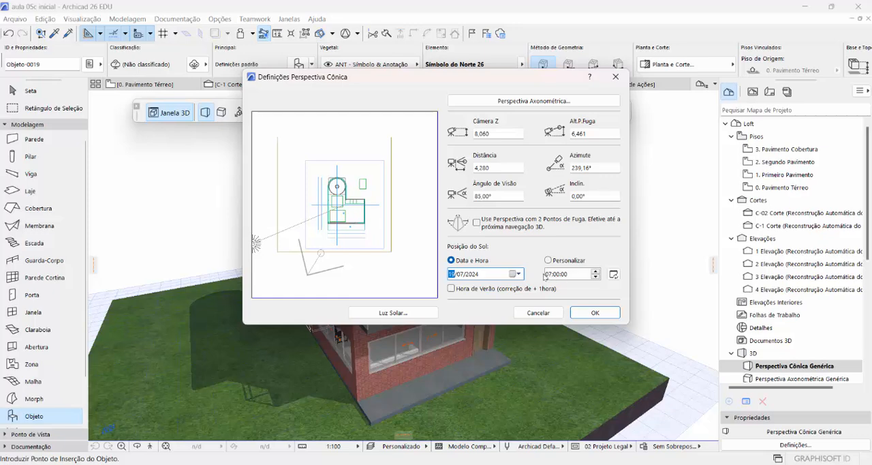
pyautogui.click(595, 271)
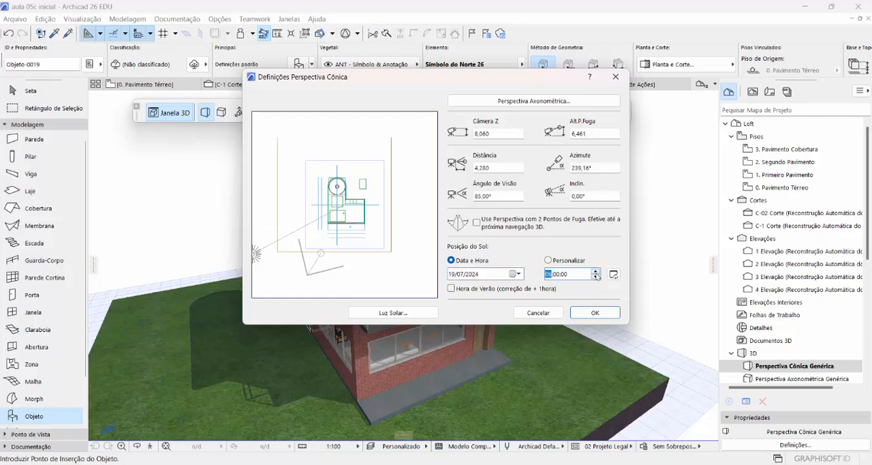
pyautogui.click(586, 313)
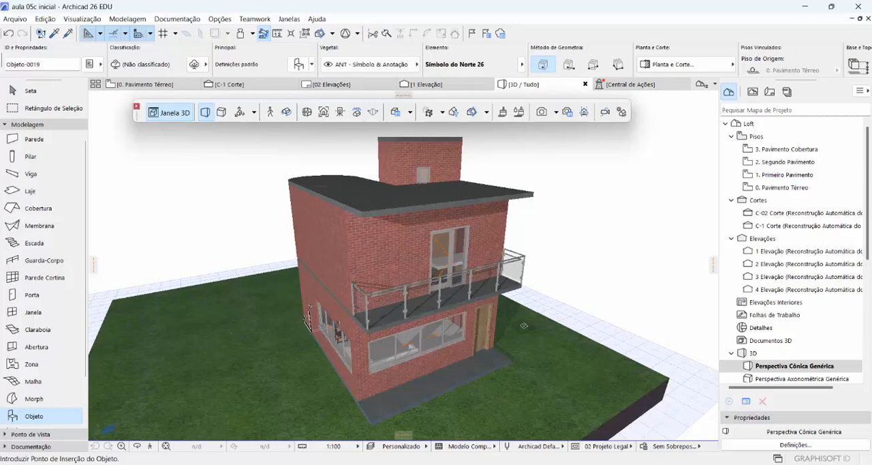
# - View the house from the entrance door's side and change the perspective's sun time to 10:00:00
pyautogui.keyDown('shift'); pyautogui.moveTo(500, 311); pyautogui.dragTo(399, 306, button='middle'); pyautogui.keyUp('shift')
pyautogui.keyDown('shift'); pyautogui.moveTo(433, 335); pyautogui.dragTo(407, 288, button='middle'); pyautogui.keyUp('shift')
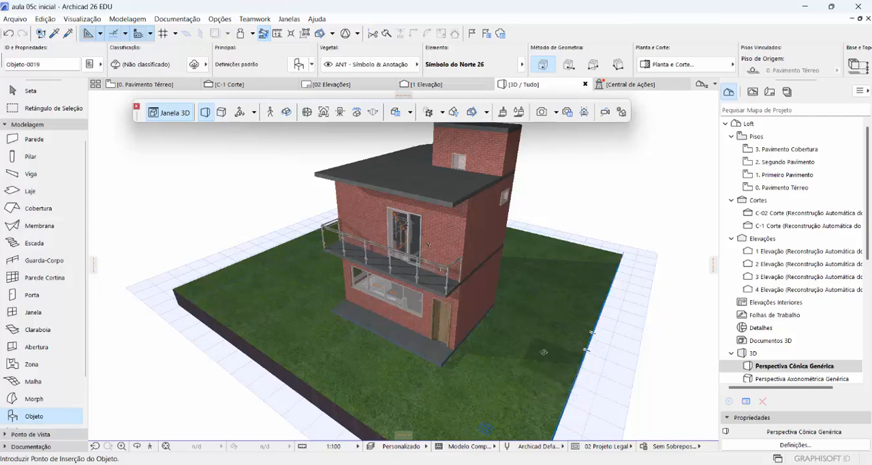
pyautogui.click(239, 113)
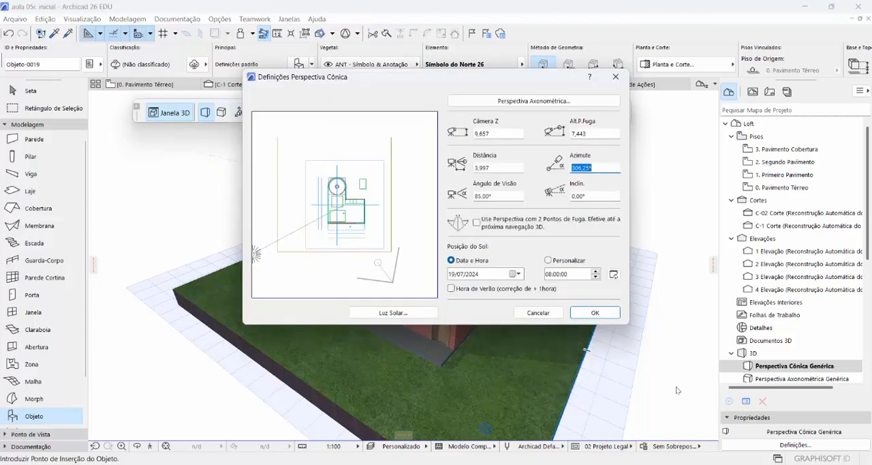
pyautogui.click(595, 271)
pyautogui.click(596, 271)
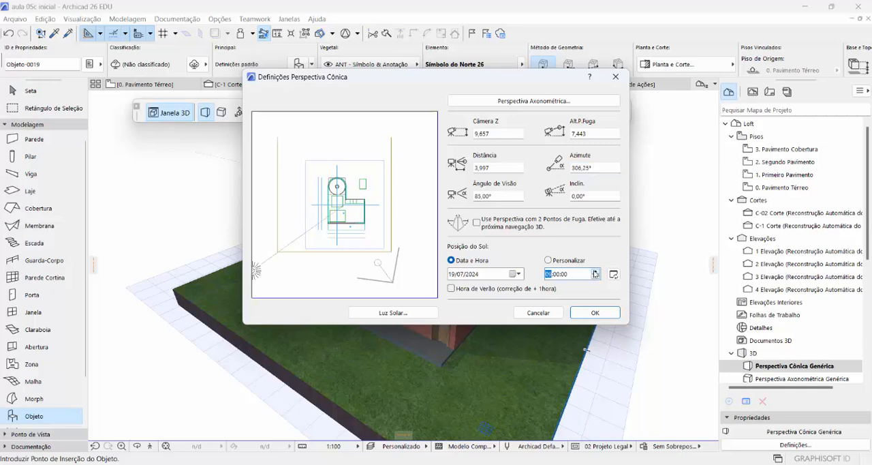
pyautogui.click(590, 313)
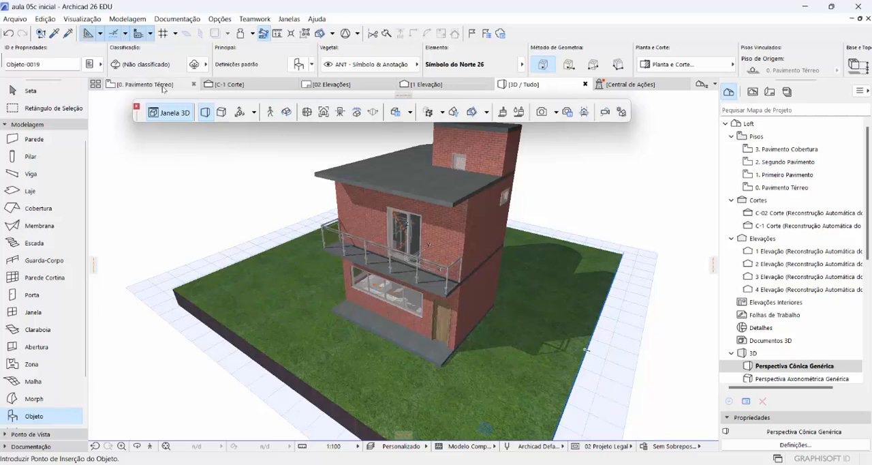
# - Set the perspective's sun time to 12:00:00 and apply it to the 3D view
pyautogui.click(239, 118)
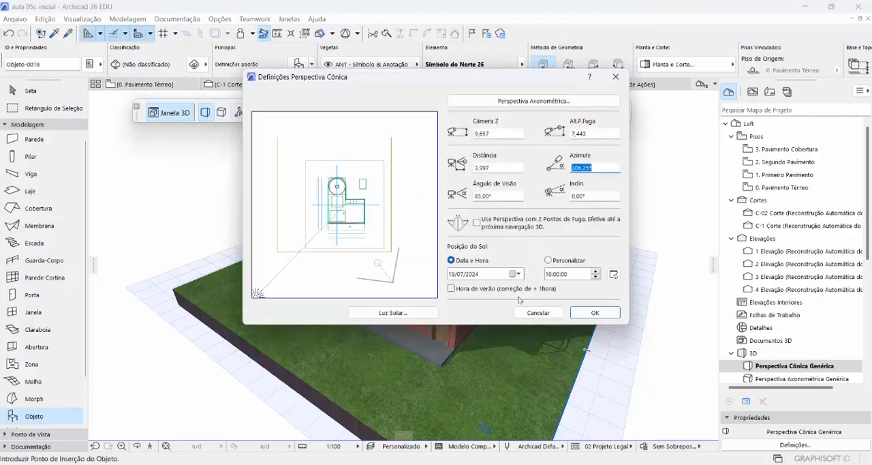
pyautogui.click(596, 272)
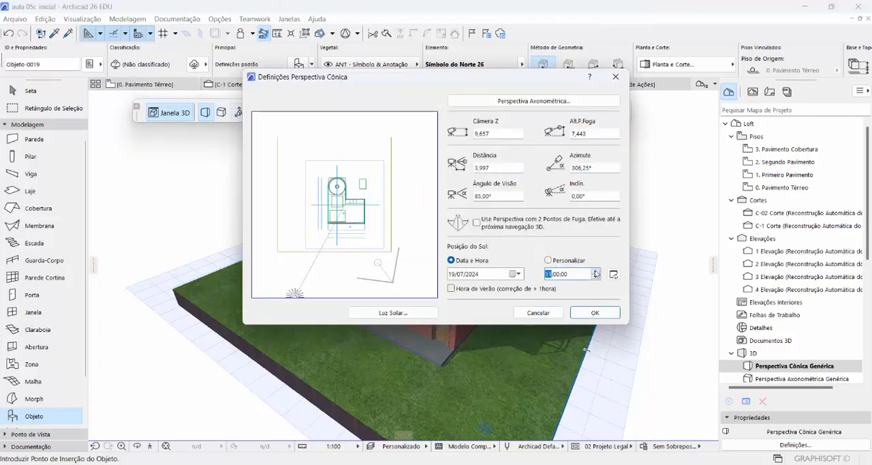
pyautogui.click(589, 312)
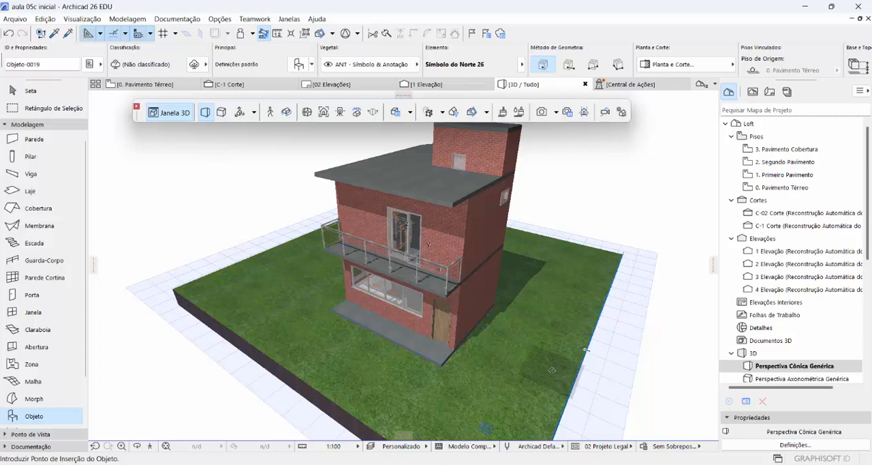
# - Set the perspective's sun time to 14:00:00 and apply it to the 3D view
pyautogui.click(240, 112)
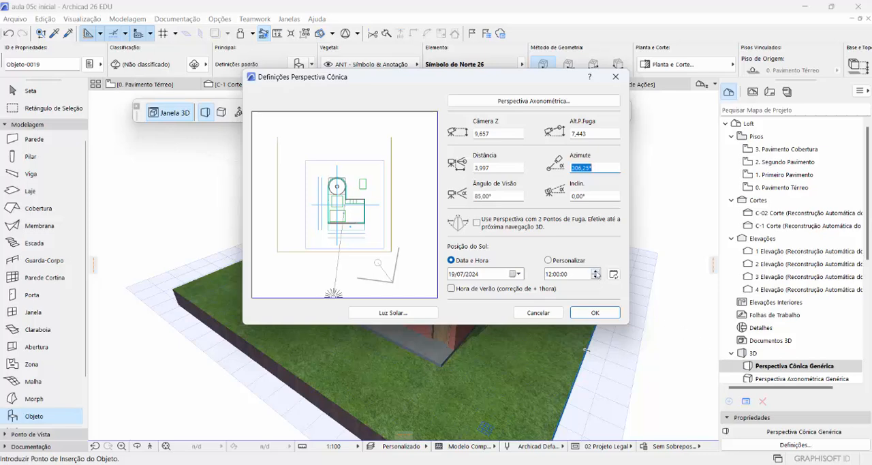
pyautogui.click(596, 272)
pyautogui.click(596, 271)
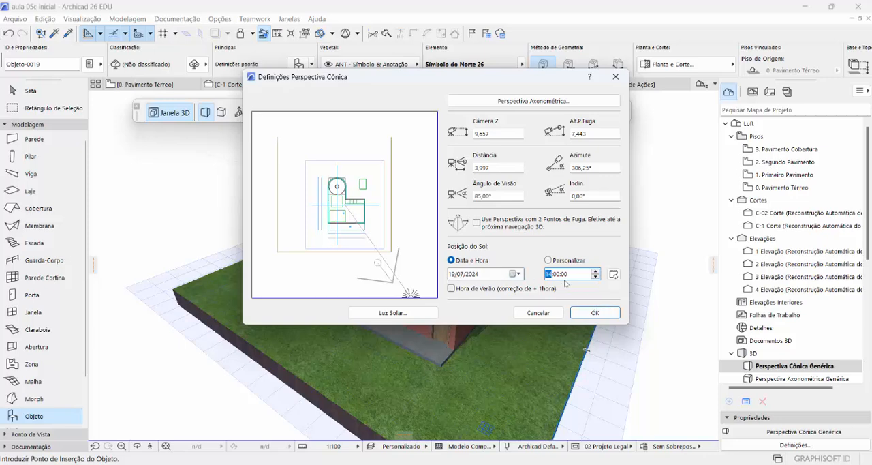
pyautogui.click(593, 313)
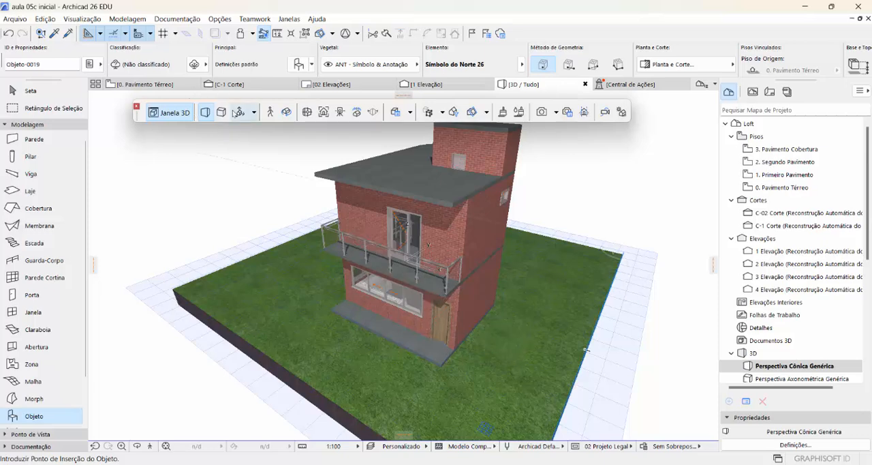
# - Set the perspective's sun time to 16:00:00 and apply it to the 3D view
pyautogui.click(238, 113)
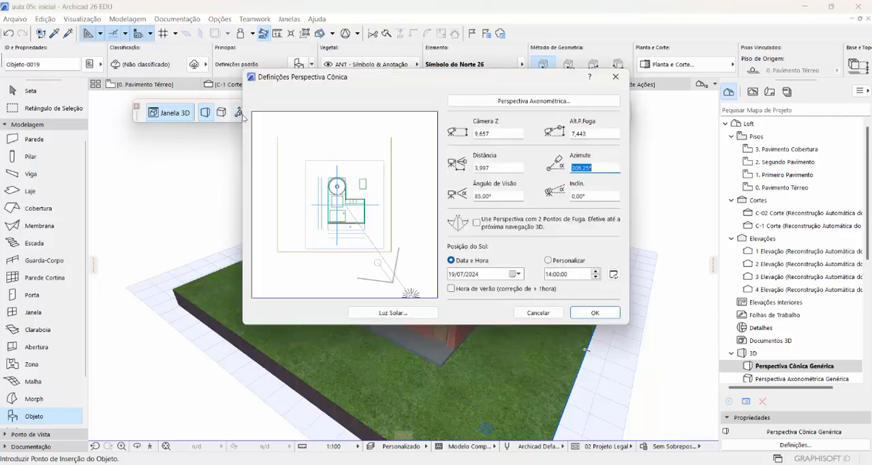
pyautogui.click(596, 270)
pyautogui.click(596, 270)
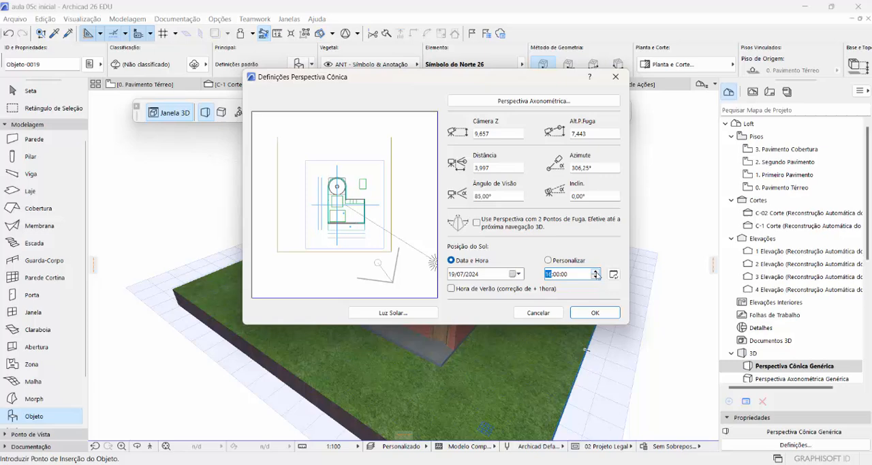
pyautogui.click(594, 313)
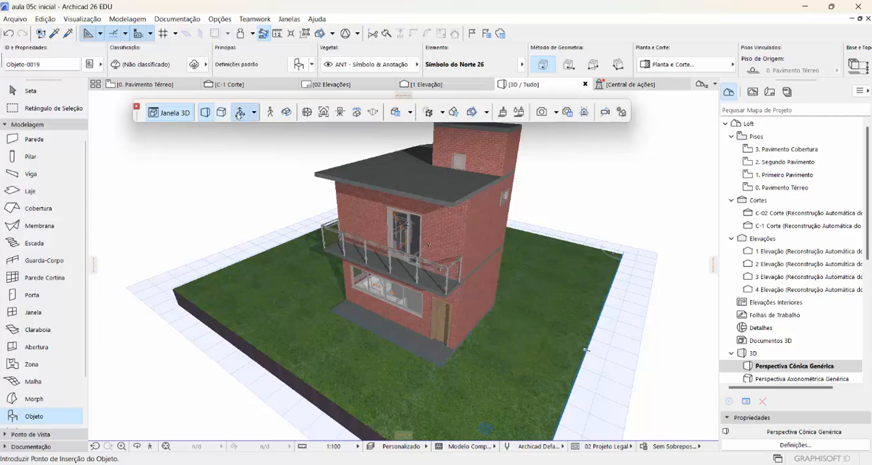
# - Return the perspective's sun time to 10:00:00 and apply it to the 3D view
pyautogui.click(240, 113)
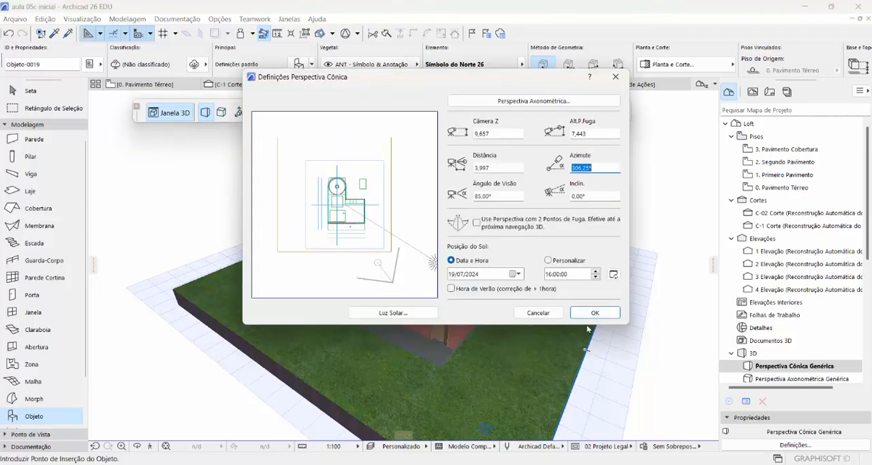
pyautogui.click(596, 278)
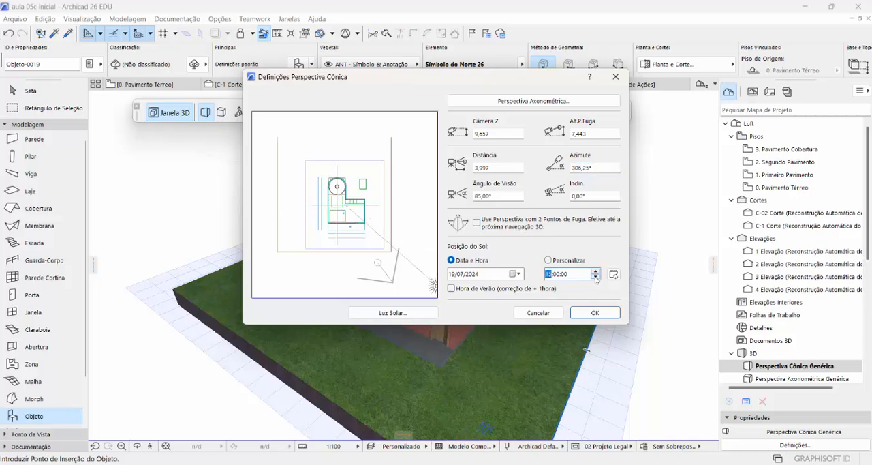
pyautogui.click(595, 278)
pyautogui.click(596, 278)
pyautogui.click(596, 278)
pyautogui.click(594, 313)
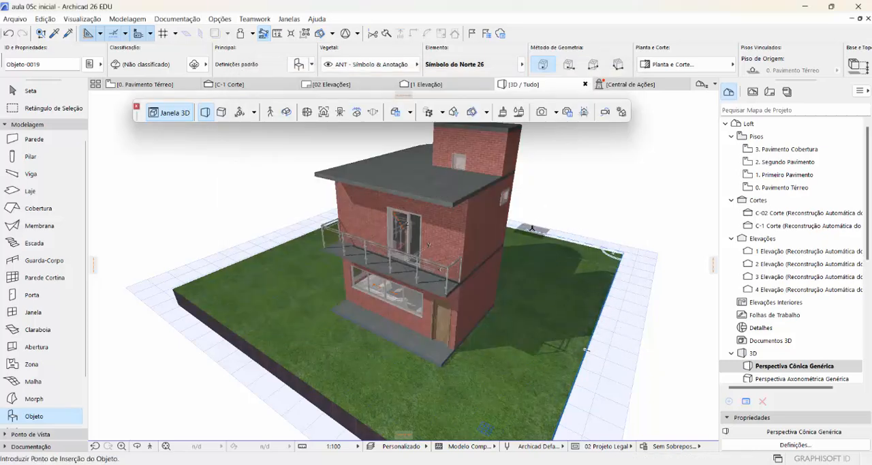
# - Change the perspective's sun date to 21/09/2024 and apply it to the 3D view
pyautogui.click(239, 113)
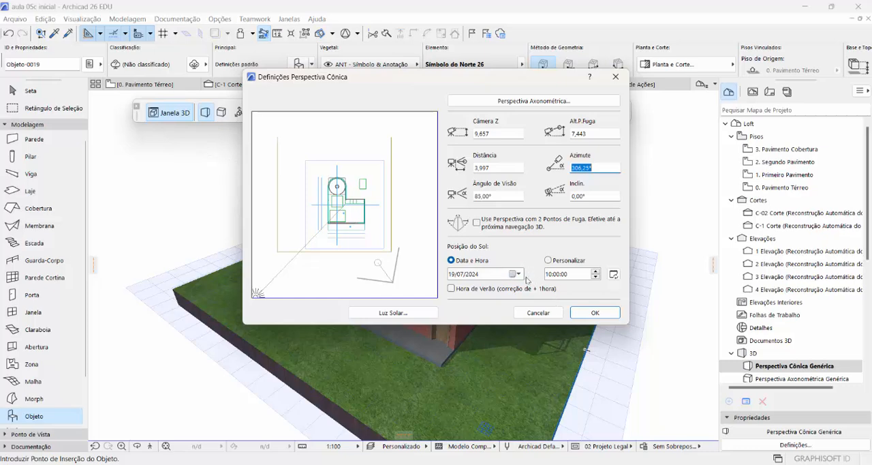
pyautogui.click(517, 274)
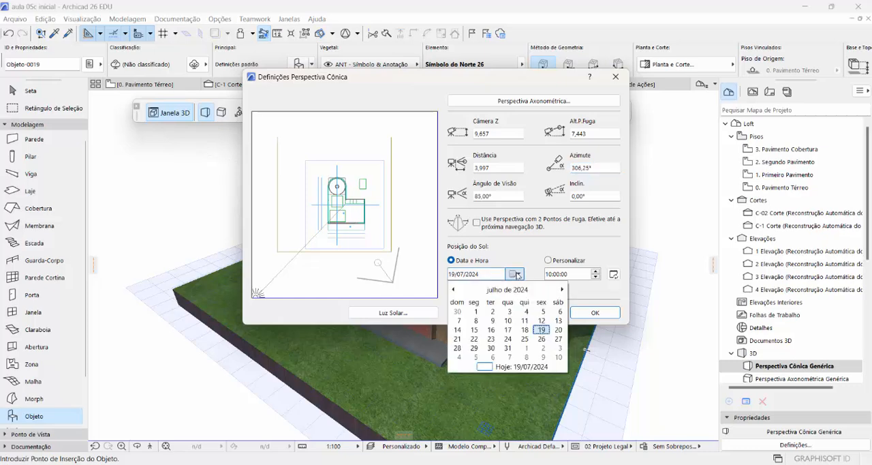
pyautogui.click(562, 290)
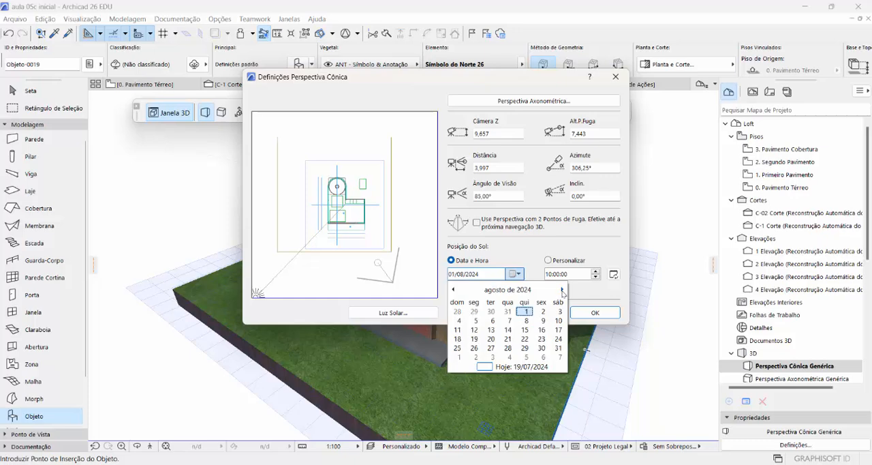
pyautogui.click(563, 290)
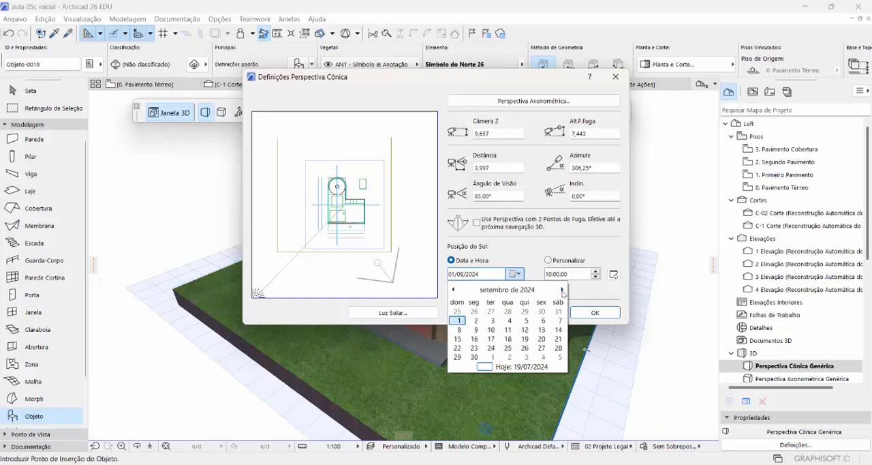
pyautogui.click(559, 339)
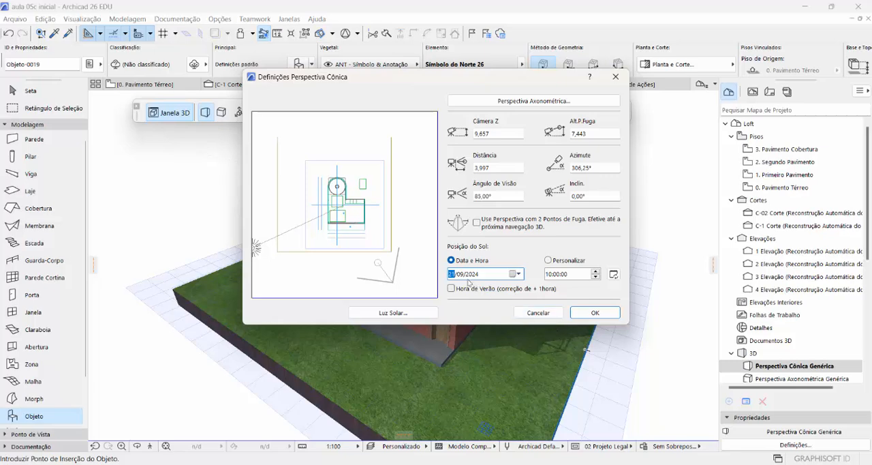
pyautogui.click(590, 315)
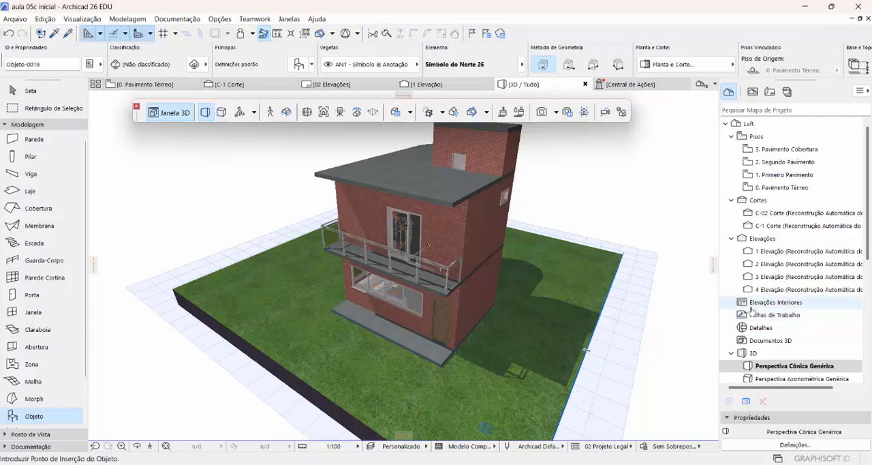
# - Start a sun study of the 3D window and set its date to the current day, 19/07/2024
pyautogui.click(622, 114)
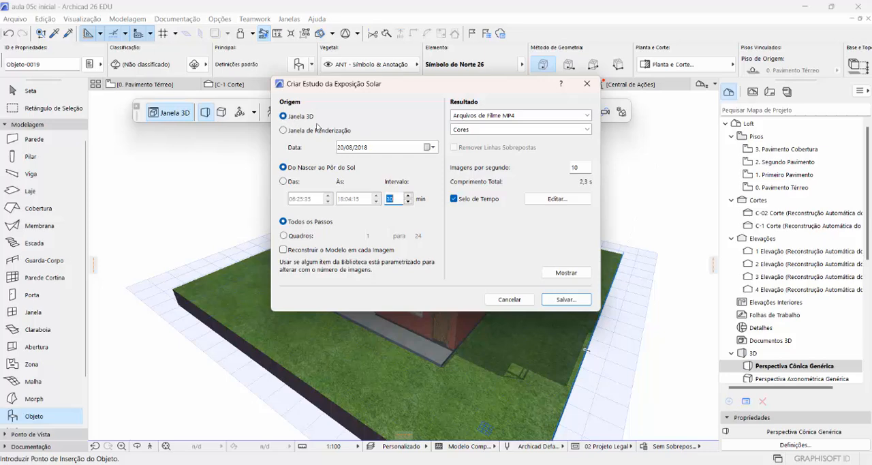
pyautogui.click(429, 148)
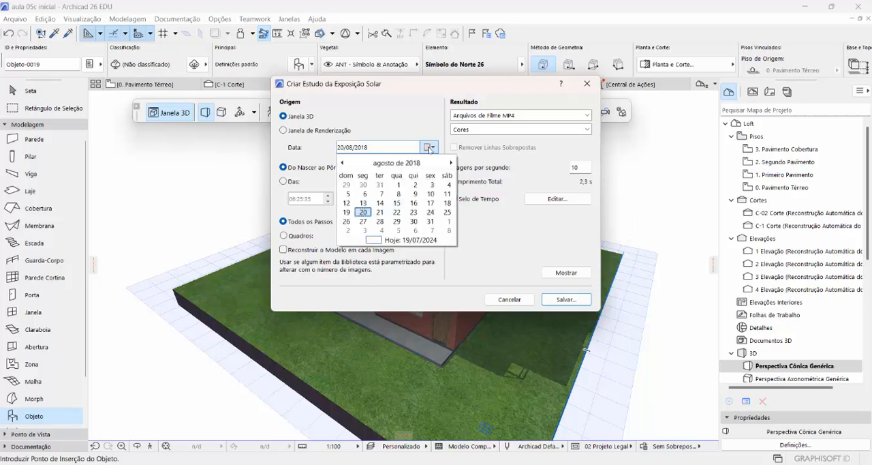
pyautogui.click(424, 138)
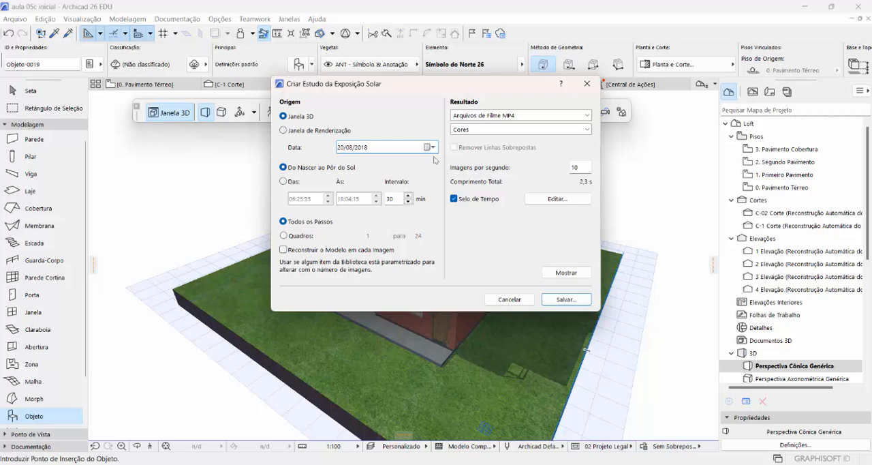
pyautogui.click(428, 148)
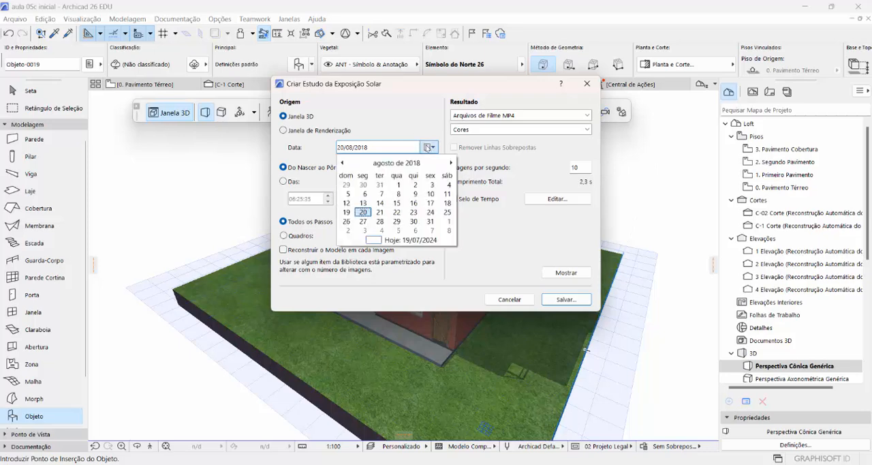
pyautogui.click(409, 240)
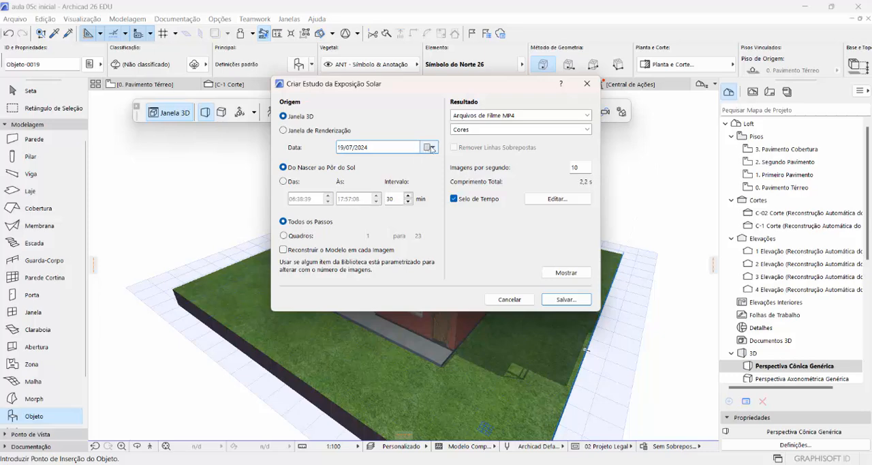
pyautogui.click(431, 147)
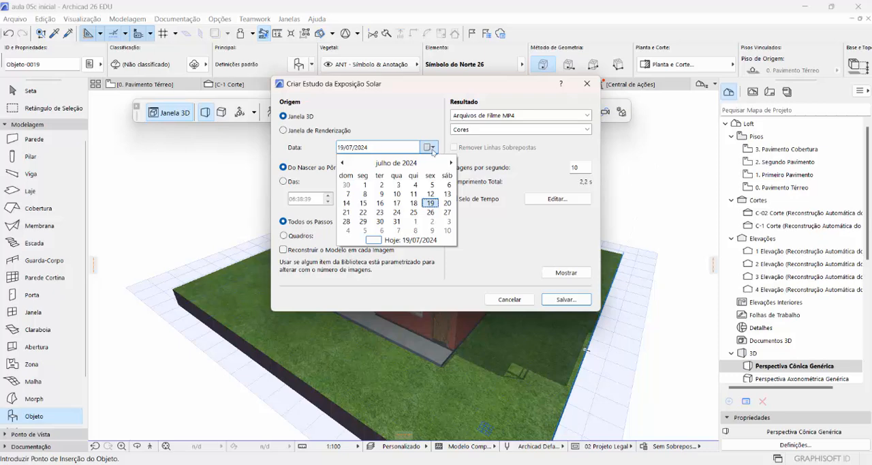
pyautogui.click(451, 164)
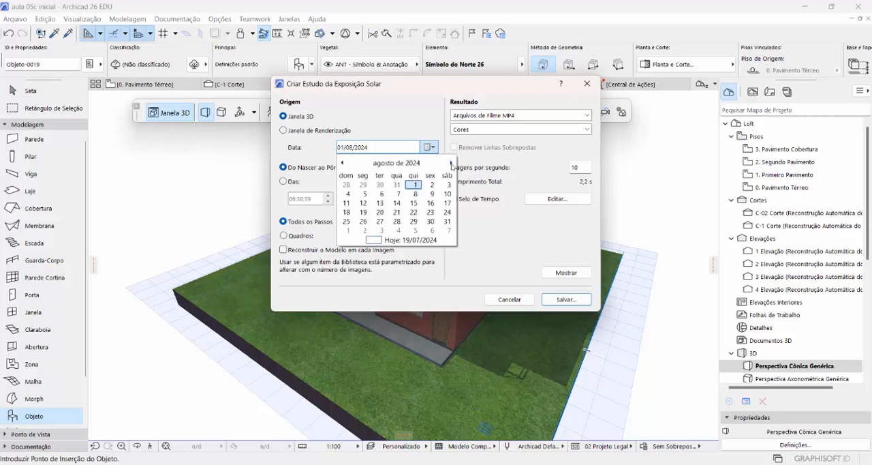
pyautogui.click(451, 163)
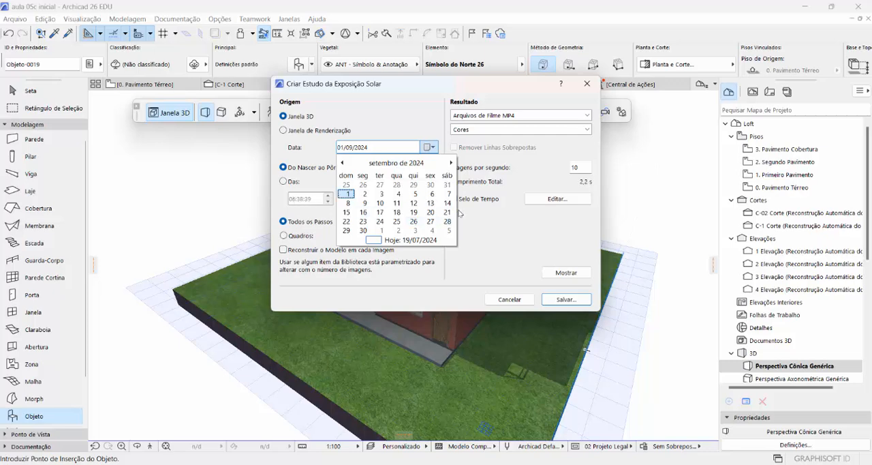
pyautogui.click(410, 123)
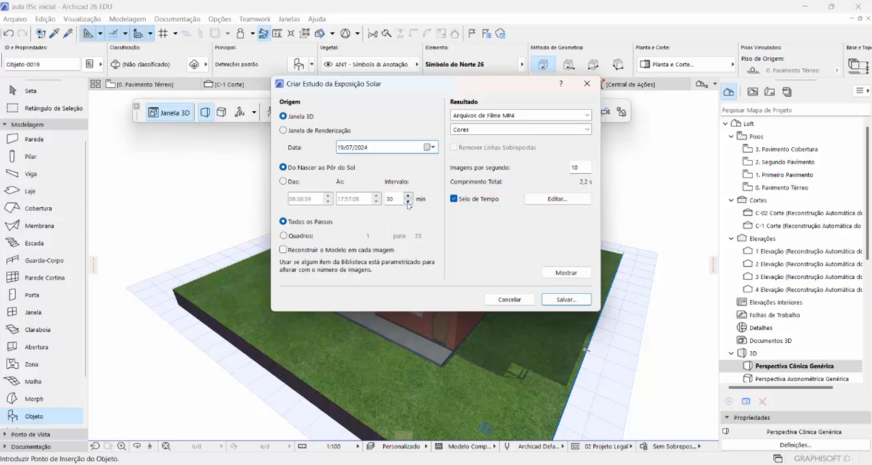
# - Set the sun study's date to 21/09/2024
pyautogui.click(428, 148)
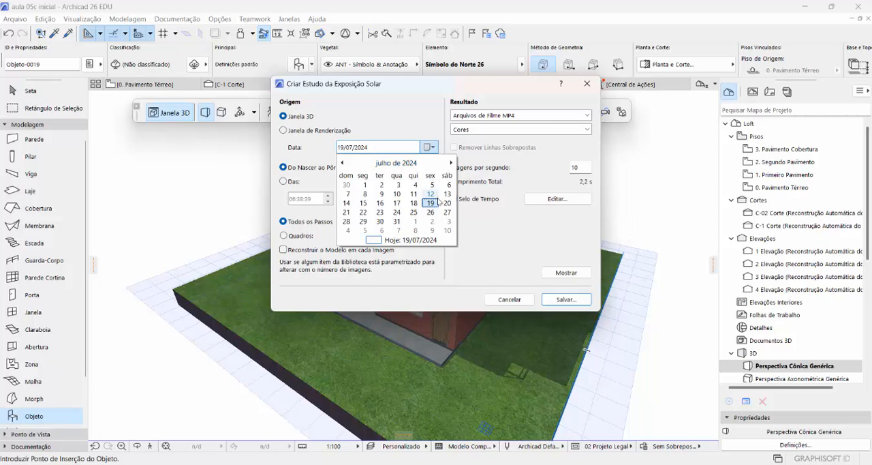
pyautogui.click(450, 163)
pyautogui.click(450, 162)
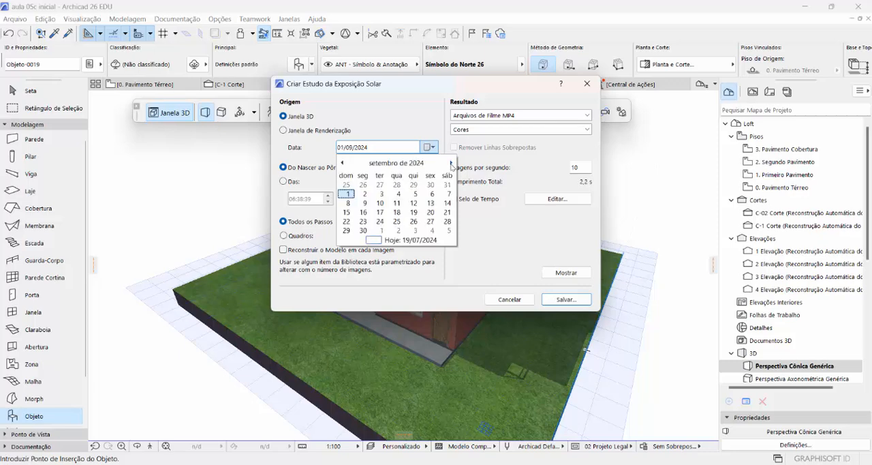
pyautogui.click(446, 213)
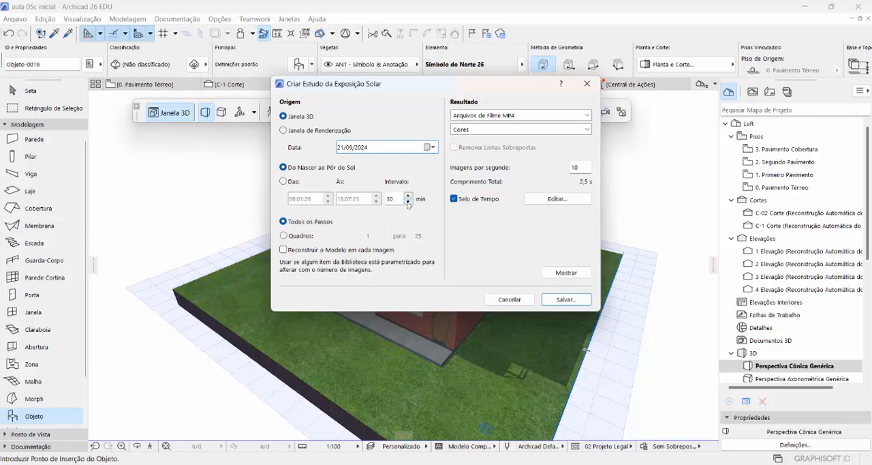
# - Set the interval between the sun study's frames to 5 minutes
pyautogui.click(408, 202)
pyautogui.click(408, 202)
pyautogui.click(408, 202)
pyautogui.click(408, 202)
pyautogui.click(408, 202)
pyautogui.click(407, 202)
pyautogui.click(408, 201)
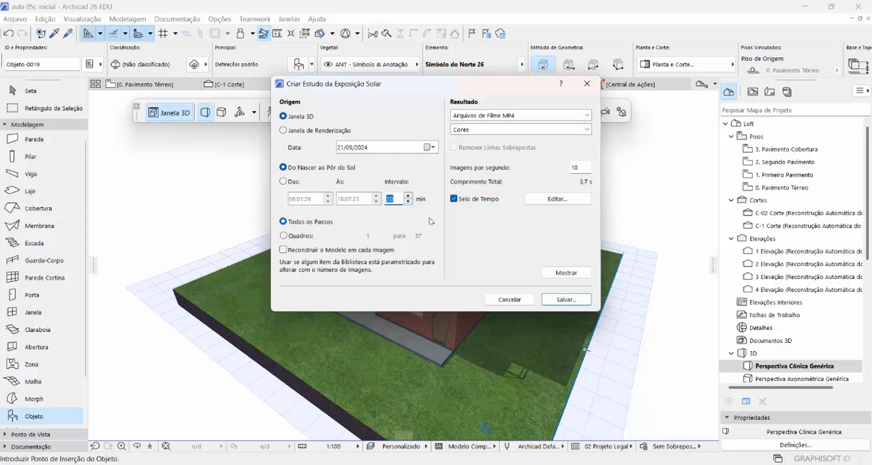
pyautogui.click(409, 195)
pyautogui.click(408, 196)
pyautogui.click(408, 196)
pyautogui.click(408, 196)
pyautogui.click(408, 196)
pyautogui.click(408, 195)
pyautogui.click(409, 196)
pyautogui.click(408, 195)
pyautogui.click(409, 203)
pyautogui.click(408, 203)
pyautogui.click(409, 203)
pyautogui.click(409, 203)
pyautogui.click(409, 203)
pyautogui.click(409, 204)
pyautogui.click(409, 203)
pyautogui.click(409, 203)
pyautogui.click(409, 203)
pyautogui.click(409, 203)
pyautogui.click(409, 203)
pyautogui.click(409, 202)
pyautogui.click(409, 203)
pyautogui.write('13')
pyautogui.click(408, 202)
pyautogui.doubleClick(409, 202)
pyautogui.click(408, 201)
pyautogui.click(409, 202)
pyautogui.click(408, 202)
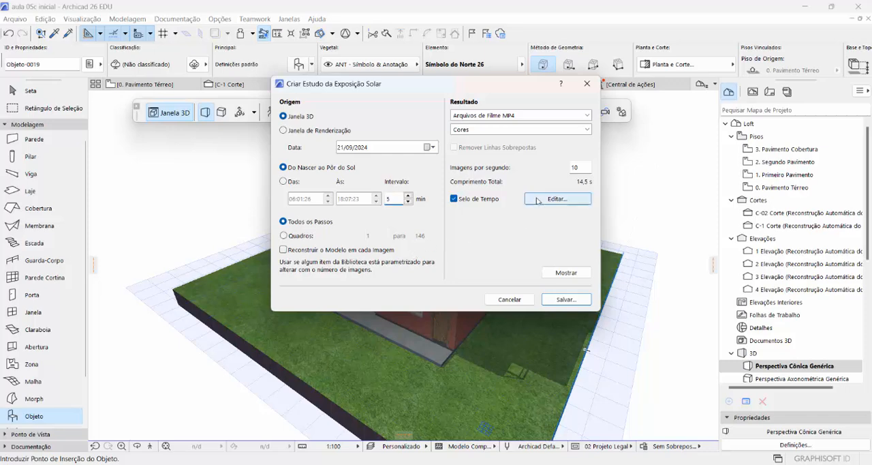
# - Check the sun study's time stamp settings and save the study to the Desktop as the movie "21 set 2024 turma 8 hs.mp4"
pyautogui.click(539, 199)
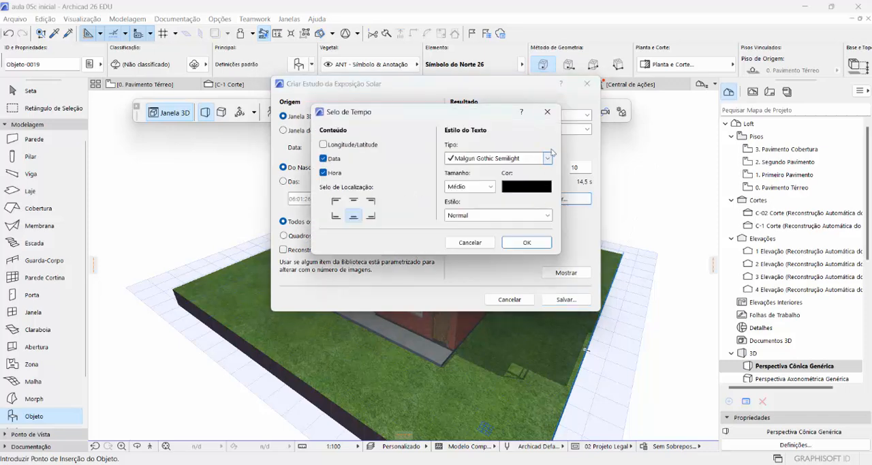
pyautogui.click(548, 113)
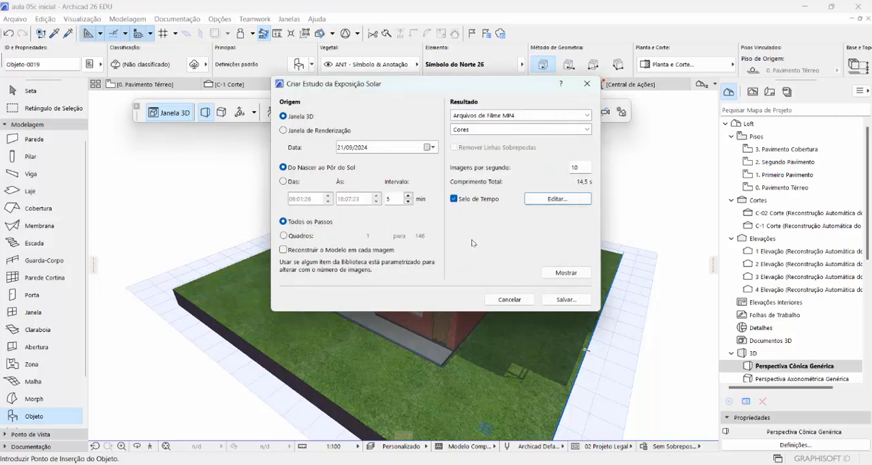
pyautogui.click(566, 300)
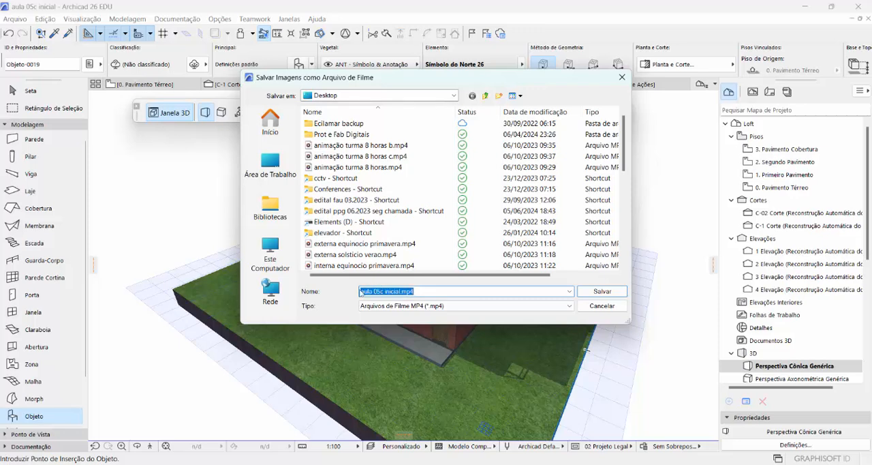
pyautogui.moveTo(361, 293); pyautogui.dragTo(401, 298)
pyautogui.write('21')
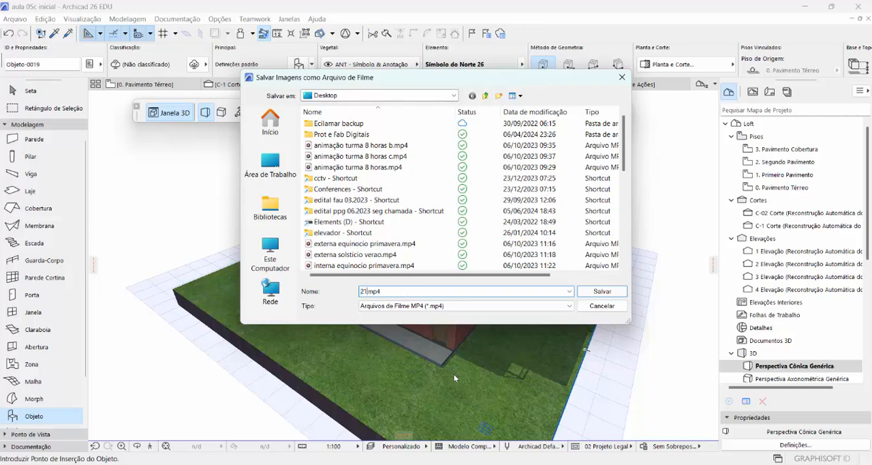
pyautogui.write(' set 2024 turma 8 hs')
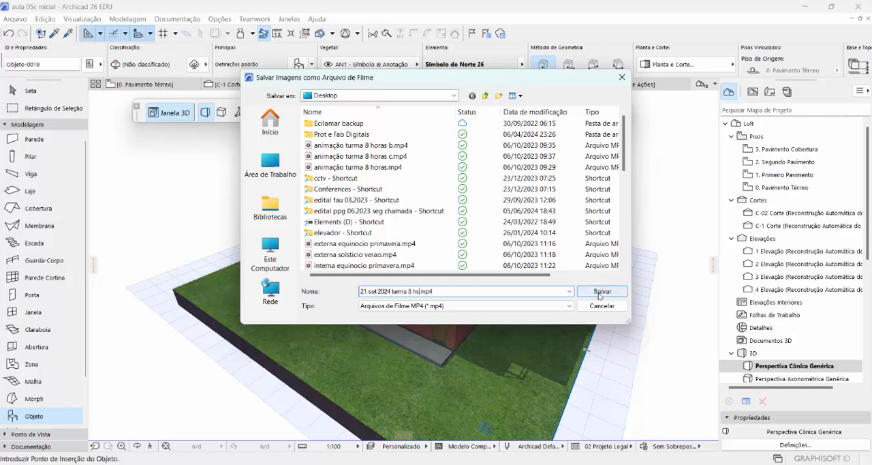
pyautogui.click(601, 291)
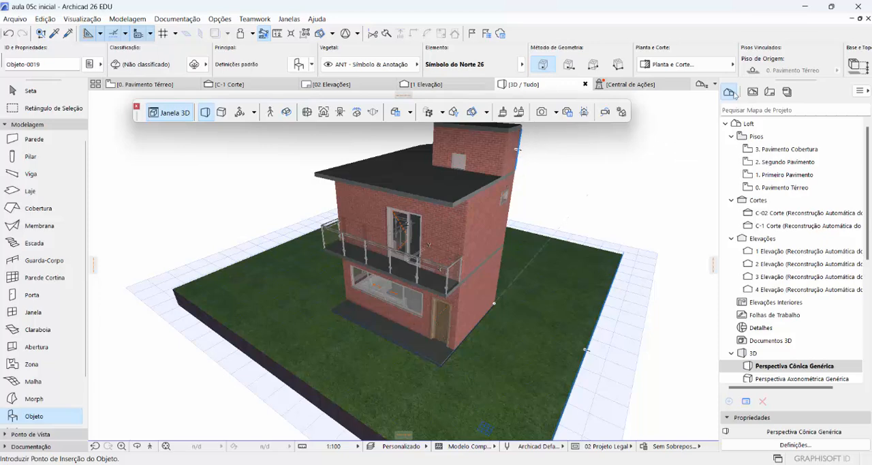
# - Play the exported movie "21 set 2024 turma 8 hs.mp4" from the Desktop in Media Player and return to Archicad
pyautogui.click(807, 13)
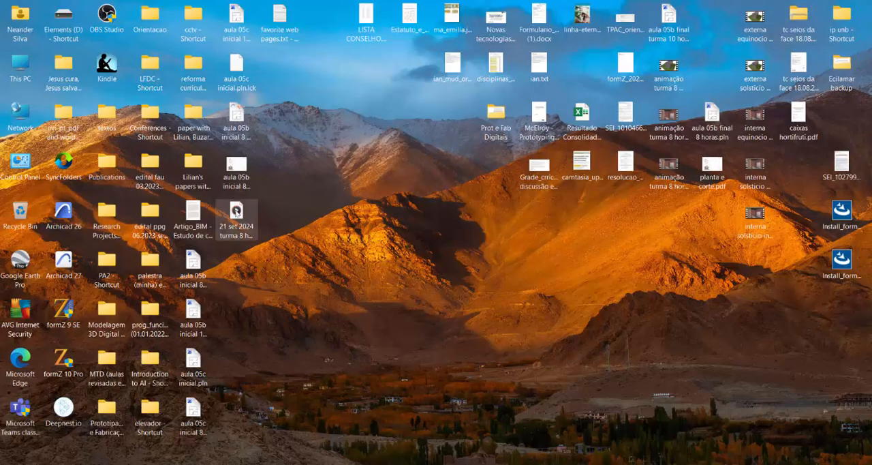
pyautogui.doubleClick(236, 213)
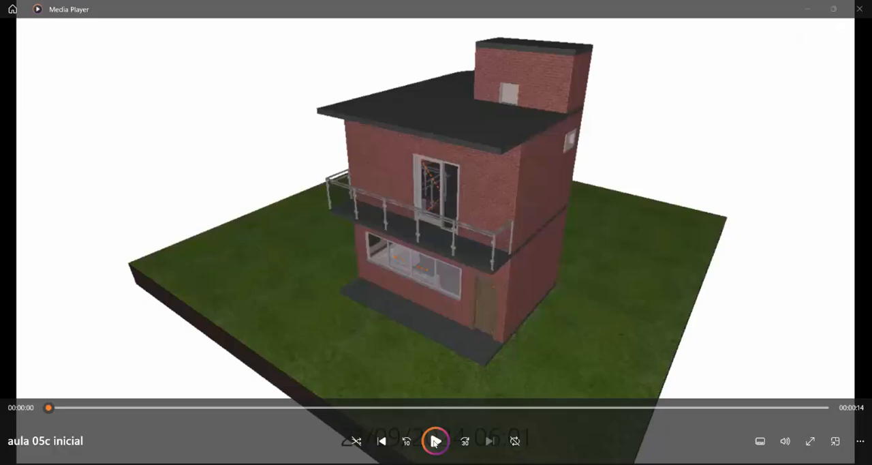
pyautogui.click(435, 442)
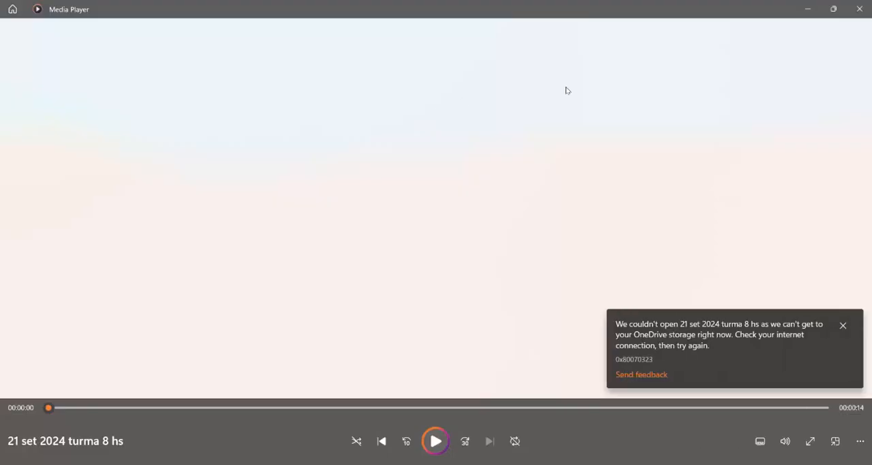
pyautogui.click(860, 9)
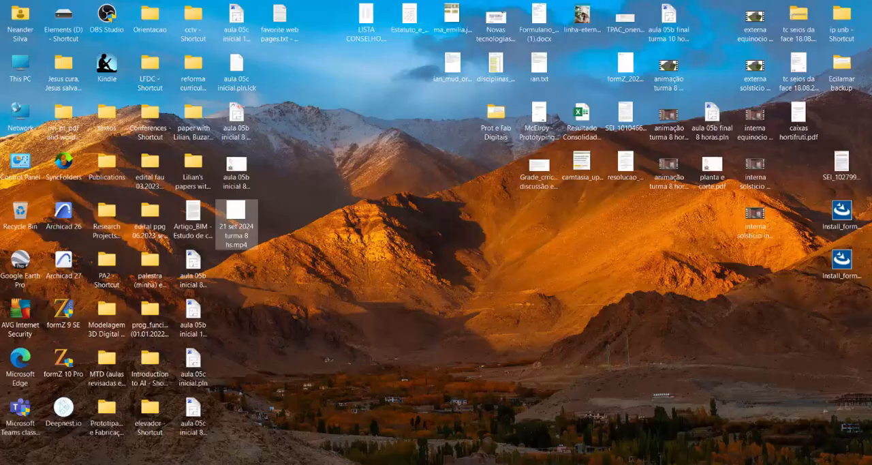
pyautogui.click(570, 463)
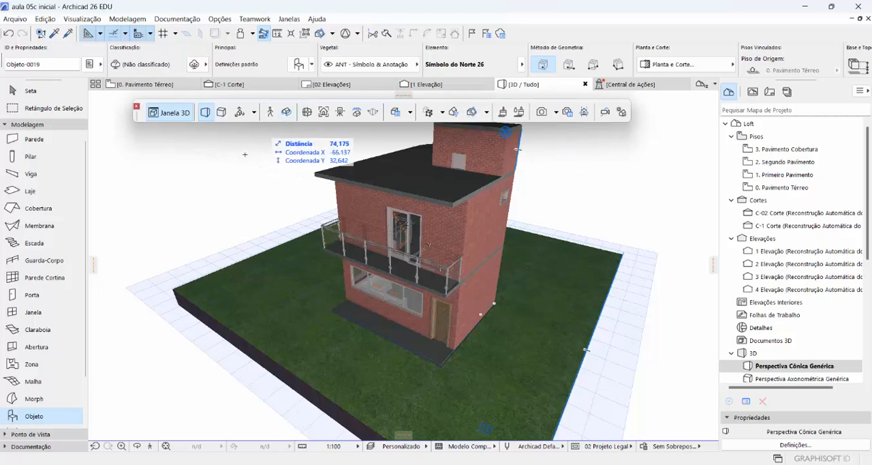
# - Switch the 3D perspective's sun position from custom angles to date and time, using 21/09/2024 at 10:00:00
pyautogui.click(26, 95)
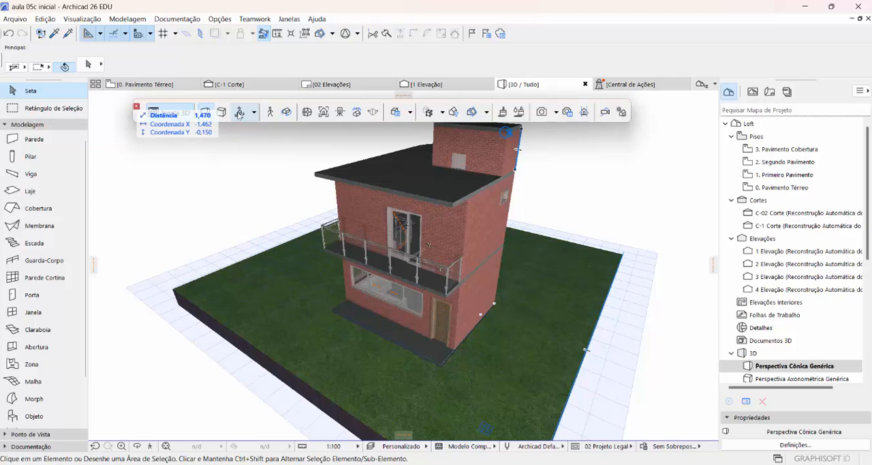
pyautogui.click(239, 113)
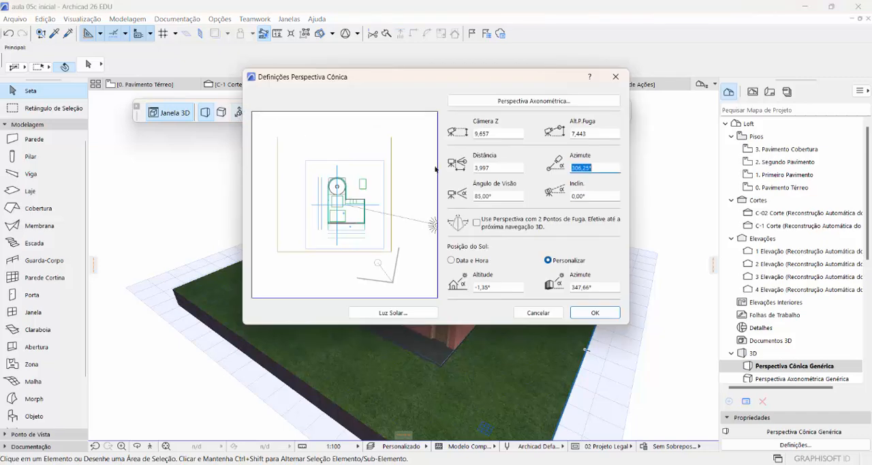
pyautogui.click(452, 261)
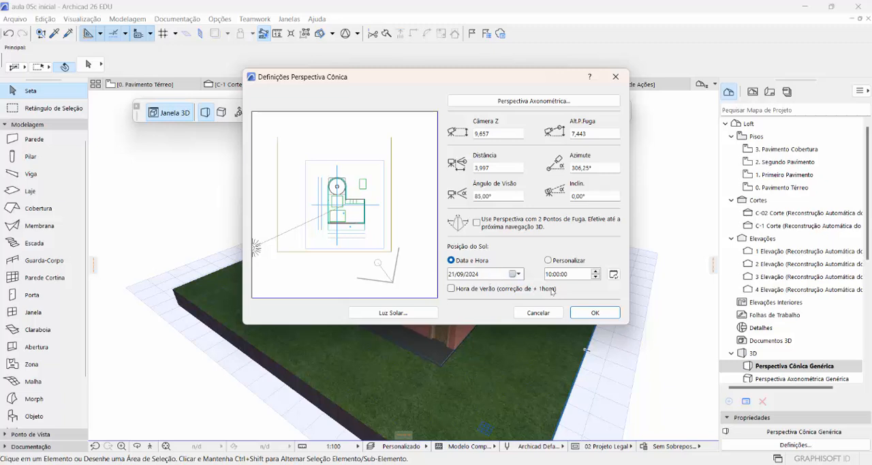
pyautogui.click(583, 313)
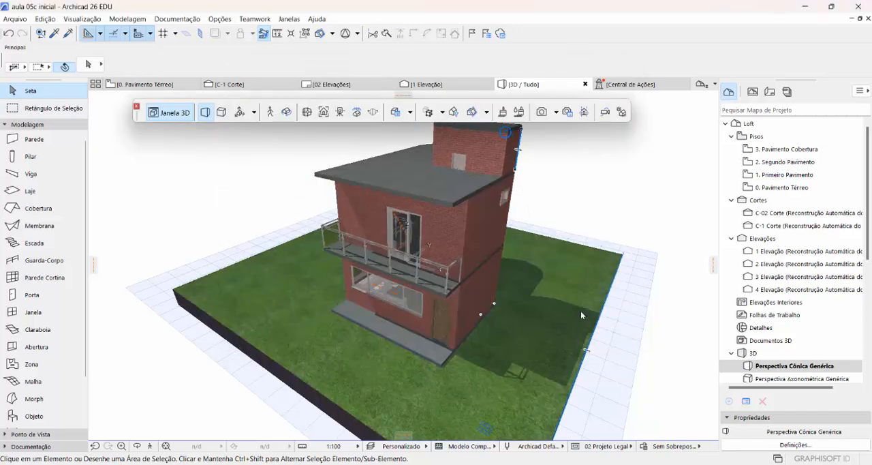